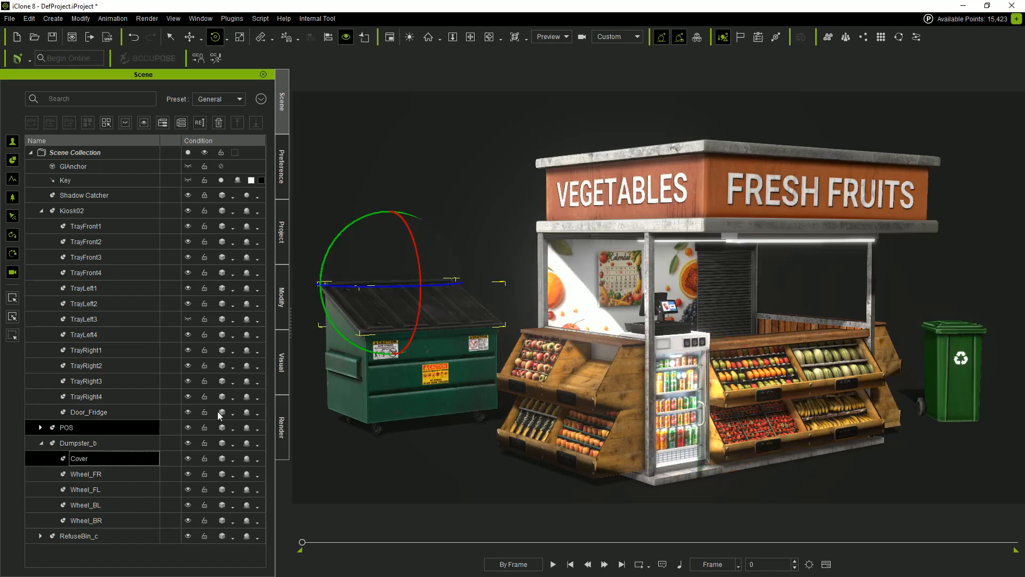
Step: Rotate the cover of Dumpster_b to open it
{"action": "left_click_drag", "start_coordinate": [404, 345], "coordinate": [414, 320]}
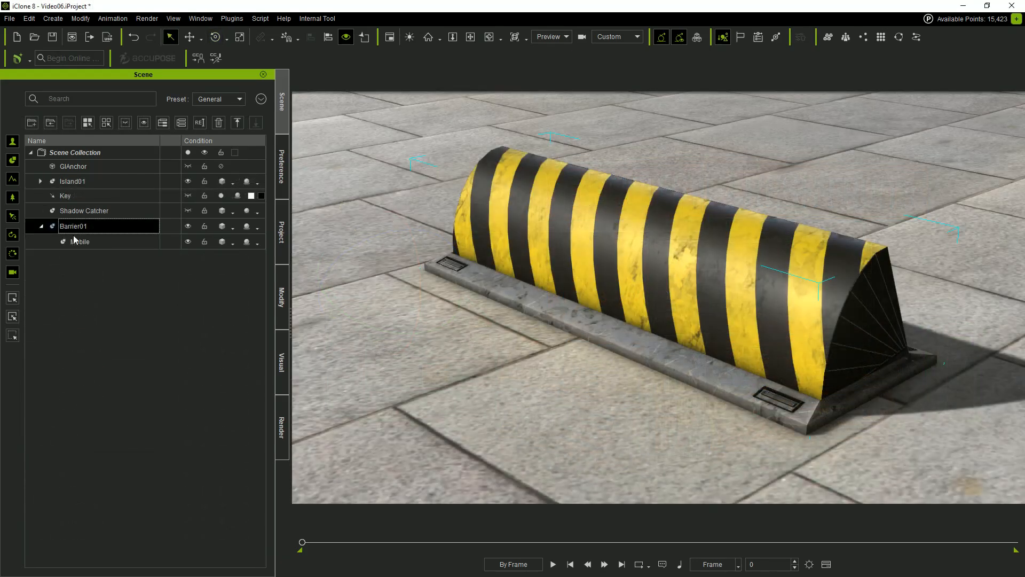
Step: Select the Mobile part of Barrier01 and play the scene animation
{"action": "left_click", "coordinate": [80, 242]}
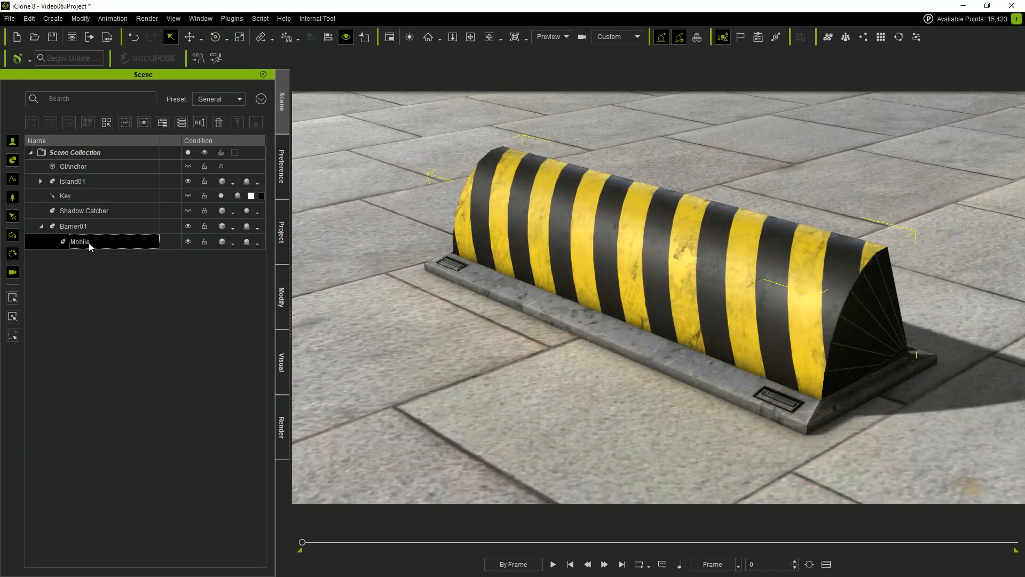
{"action": "left_click", "coordinate": [552, 564]}
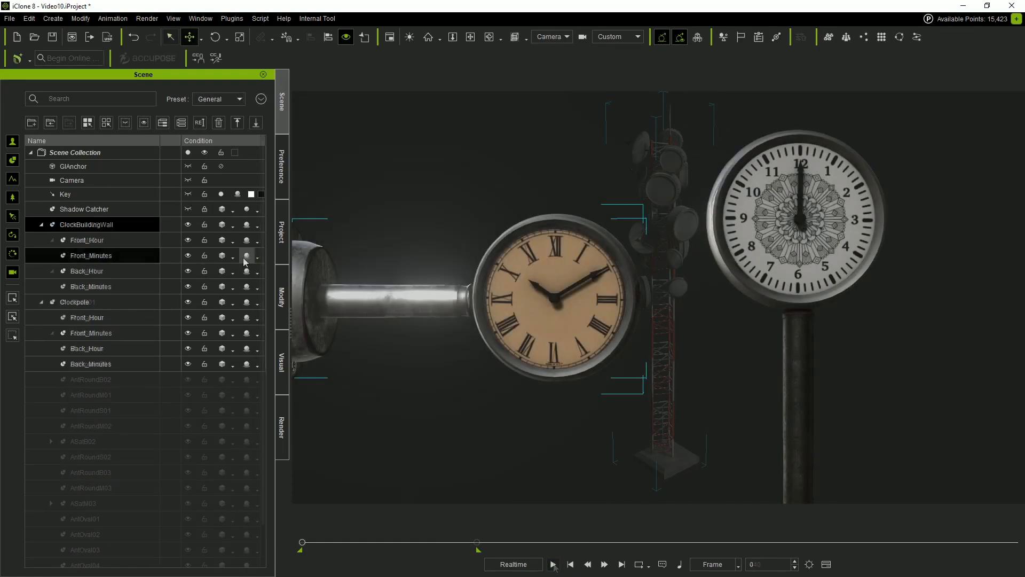
Step: Rotate ClockBuildingWall's front hour hand to between 7 and 8 o'clock, and turn its front minute hand counter-clockwise
{"action": "left_click", "coordinate": [108, 241]}
{"action": "left_click", "coordinate": [227, 38]}
{"action": "left_click", "coordinate": [233, 68]}
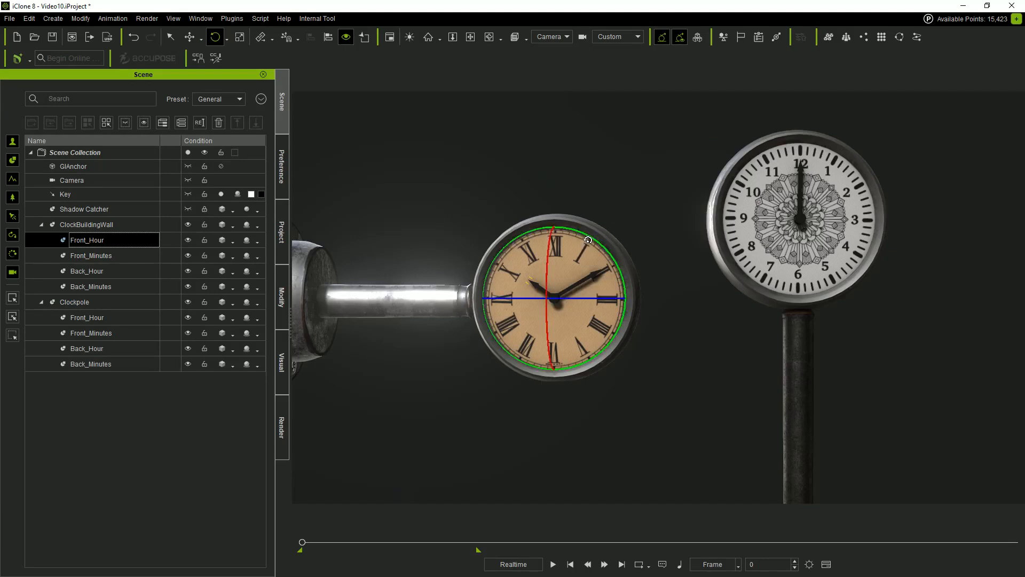
{"action": "left_click_drag", "start_coordinate": [594, 247], "coordinate": [553, 203]}
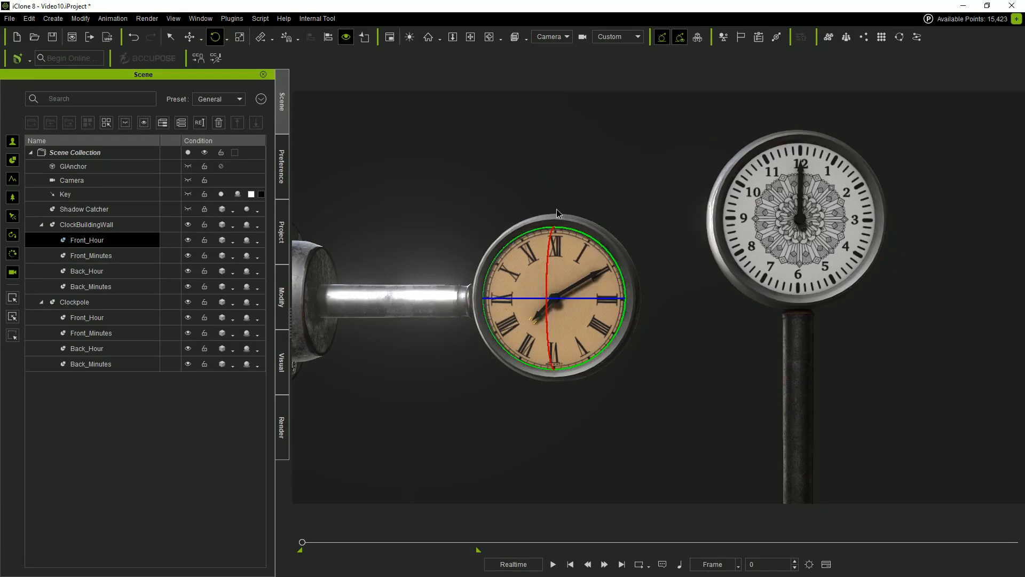
{"action": "left_click", "coordinate": [136, 255]}
{"action": "left_click_drag", "start_coordinate": [622, 275], "coordinate": [595, 232]}
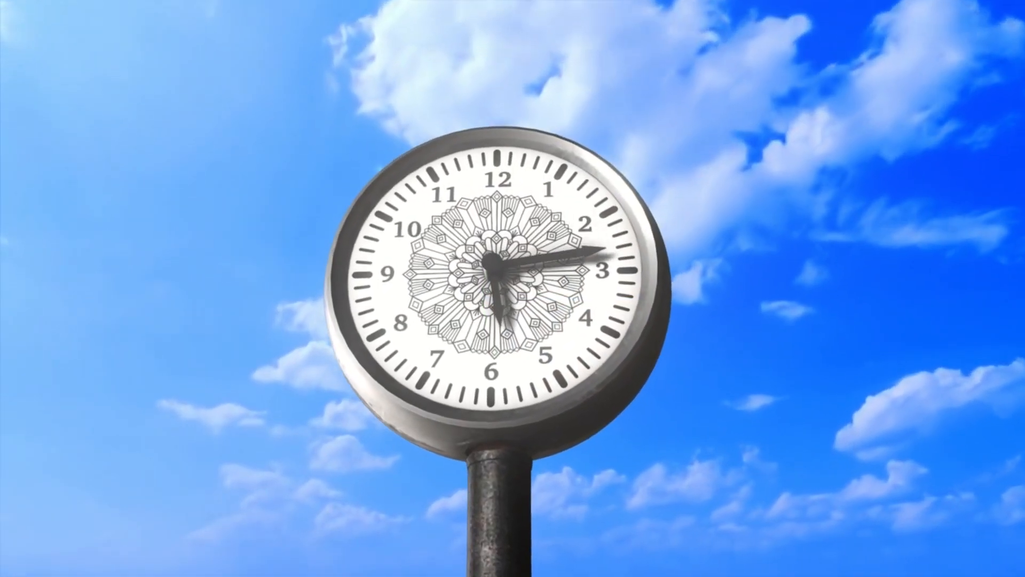
{"action": "left_click", "coordinate": [702, 272]}
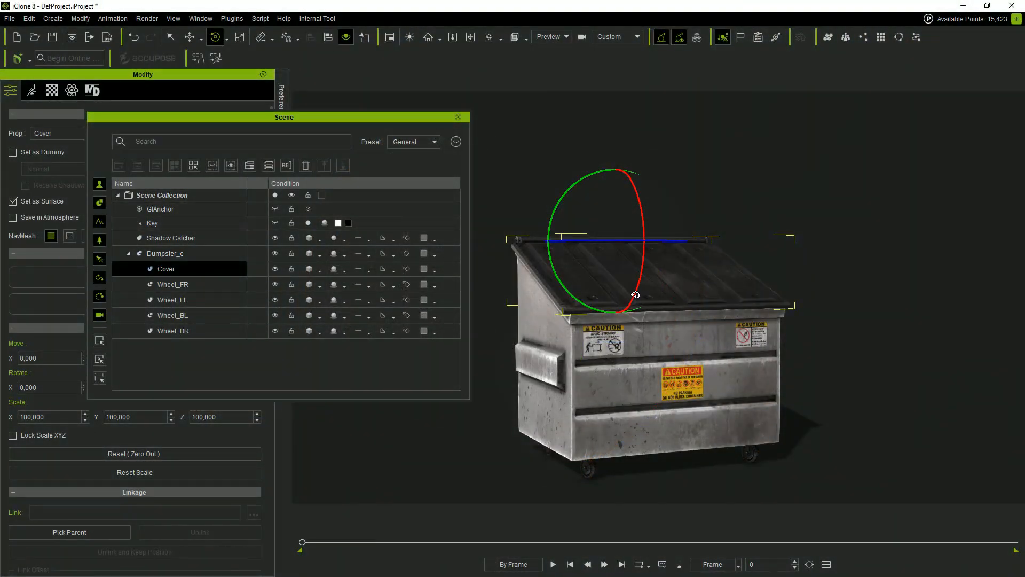
Step: At frame 104, rotate the Cover of Dumpster_c open to about -49.5 degrees on X
{"action": "left_click_drag", "start_coordinate": [302, 542], "coordinate": [343, 543]}
{"action": "left_click_drag", "start_coordinate": [636, 291], "coordinate": [642, 265]}
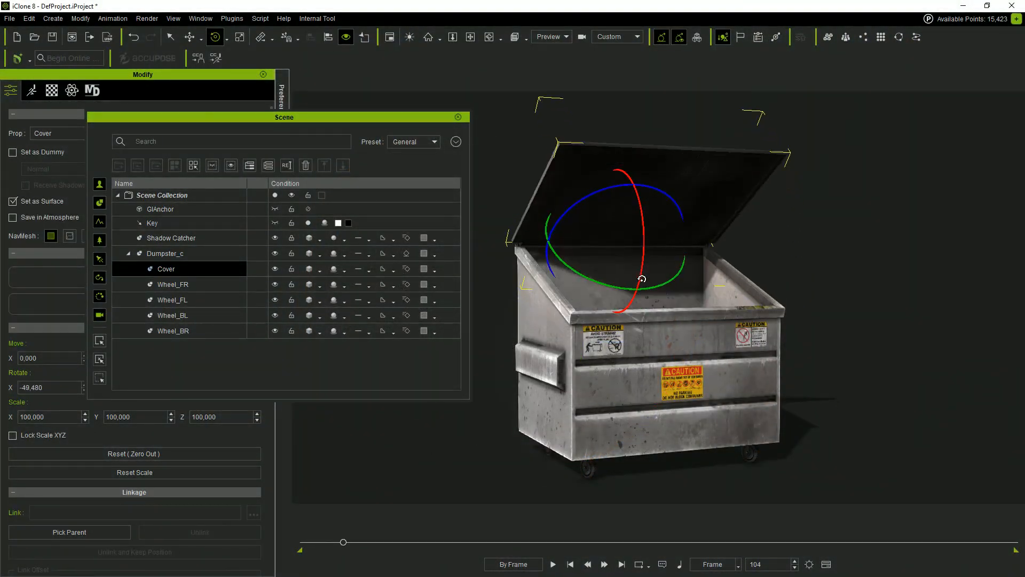
Step: Turn the whole Dumpster_c about its vertical axis and play the cover animation from the start
{"action": "left_click", "coordinate": [652, 381]}
{"action": "left_click_drag", "start_coordinate": [629, 339], "coordinate": [648, 341]}
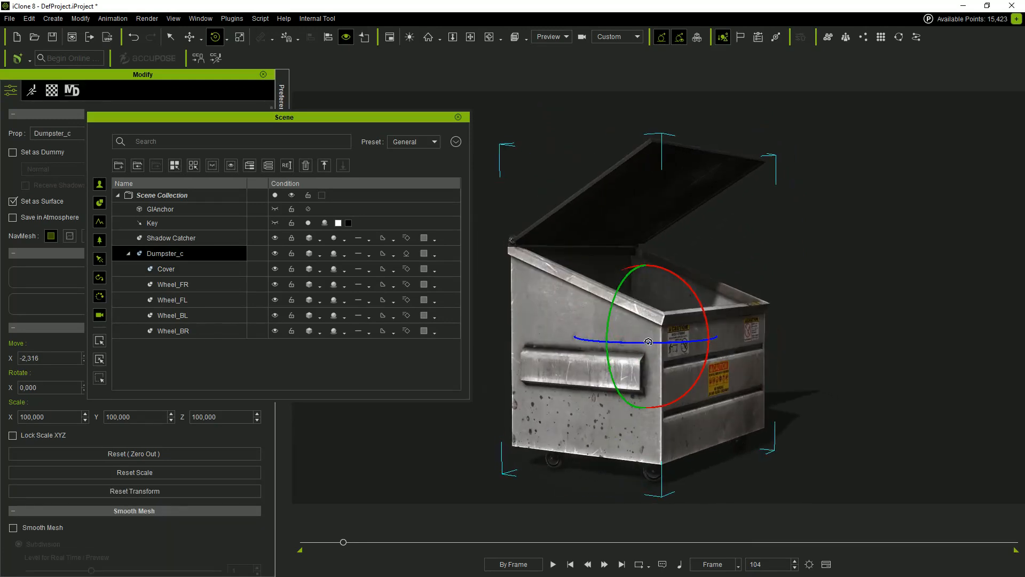
{"action": "left_click", "coordinate": [570, 564]}
{"action": "left_click", "coordinate": [553, 564]}
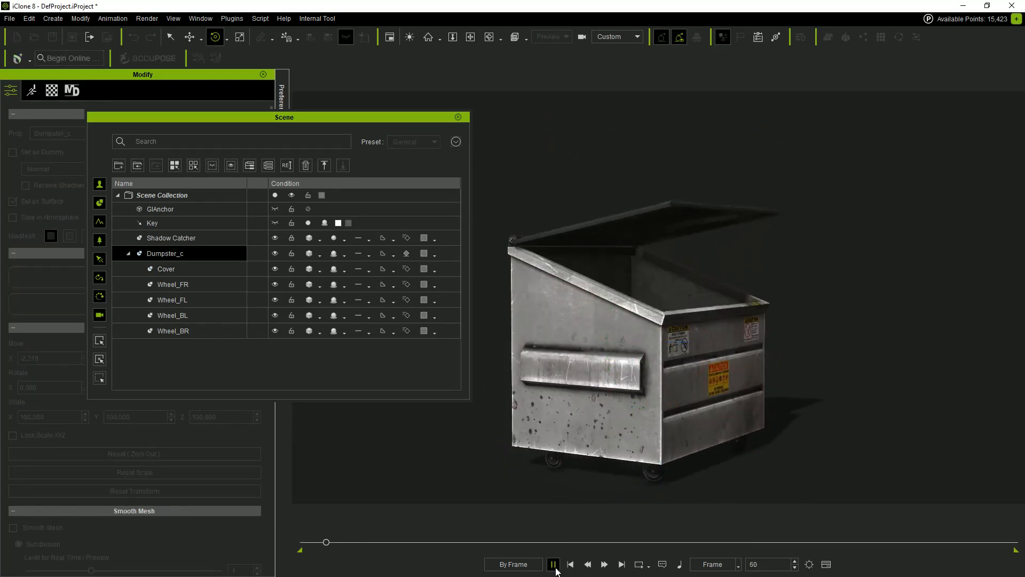
Step: Move Dumpster_c to about X 90,570 and play its cover animation viewed from the rear
{"action": "key", "text": "w"}
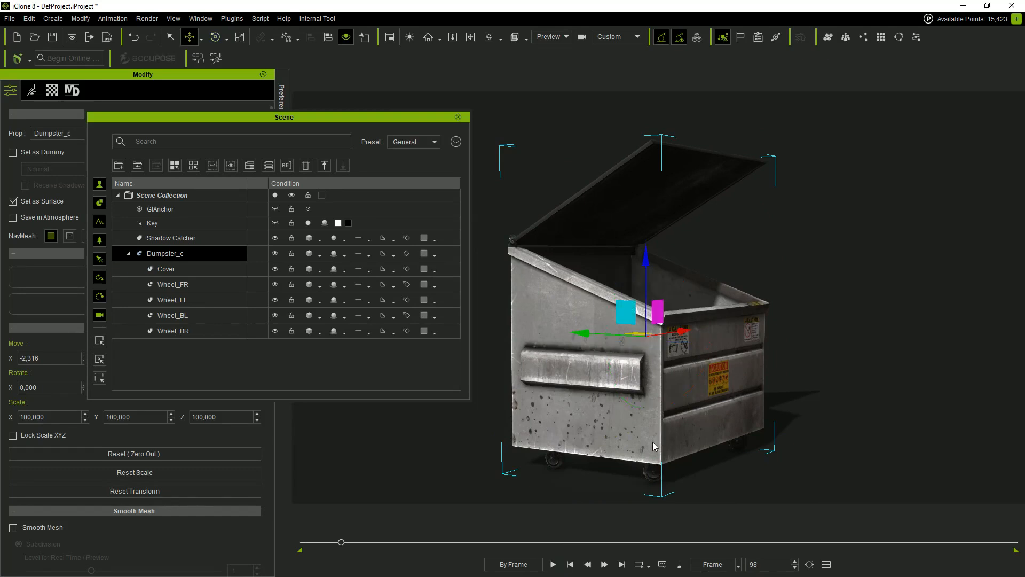
{"action": "left_click_drag", "start_coordinate": [639, 334], "coordinate": [641, 312]}
{"action": "right_click_drag", "start_coordinate": [706, 335], "coordinate": [769, 336]}
{"action": "left_click", "coordinate": [553, 564]}
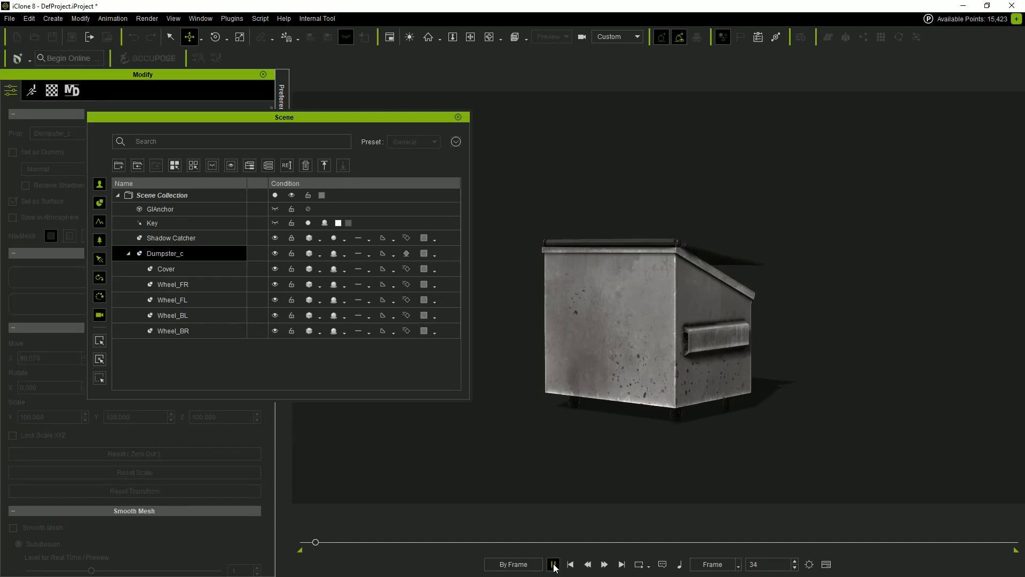
{"action": "left_click", "coordinate": [554, 564]}
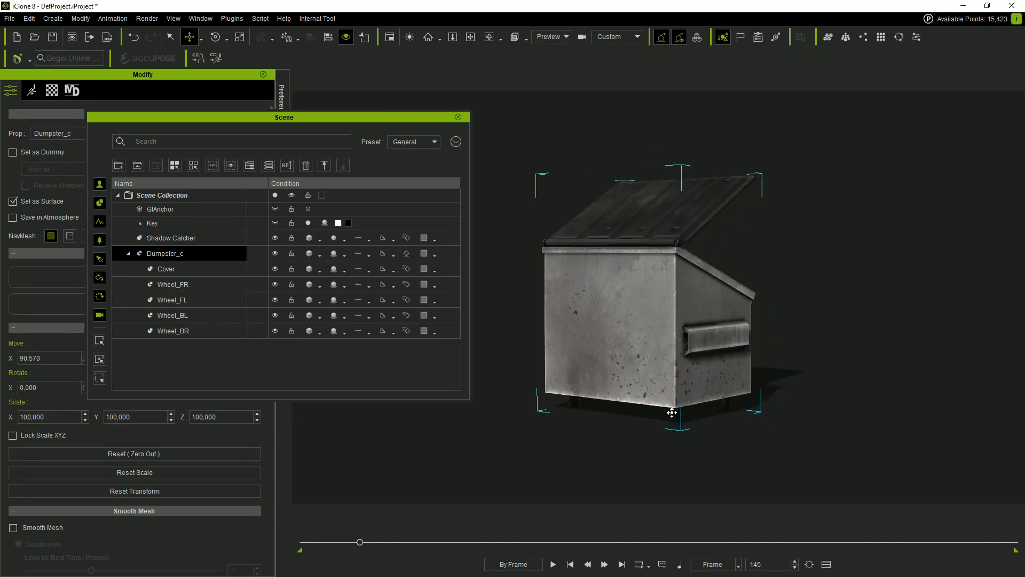
Step: Go to frame 196 and review the Dumpster_c animation from the start
{"action": "left_click", "coordinate": [406, 254]}
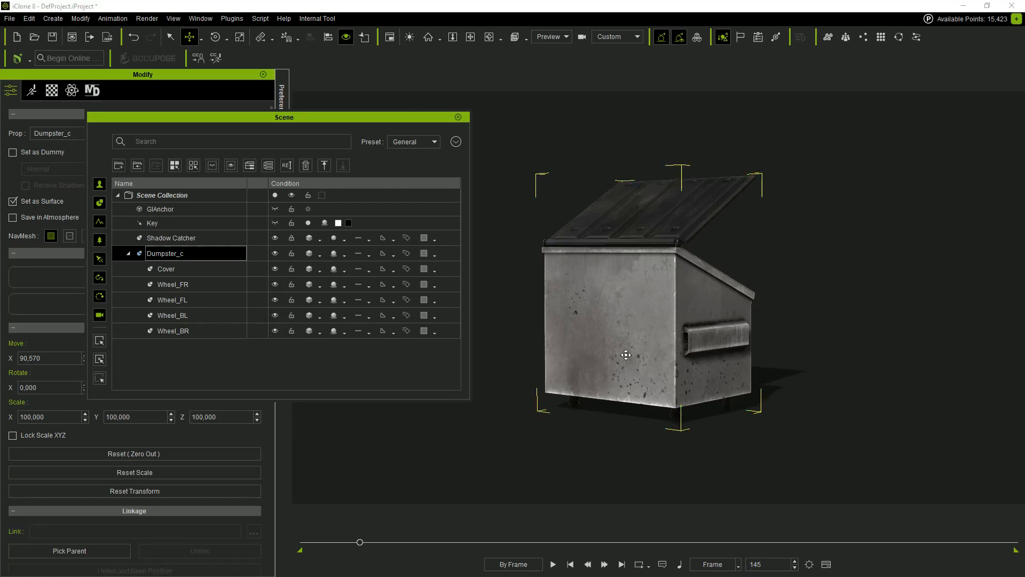
{"action": "left_click_drag", "start_coordinate": [360, 543], "coordinate": [379, 542]}
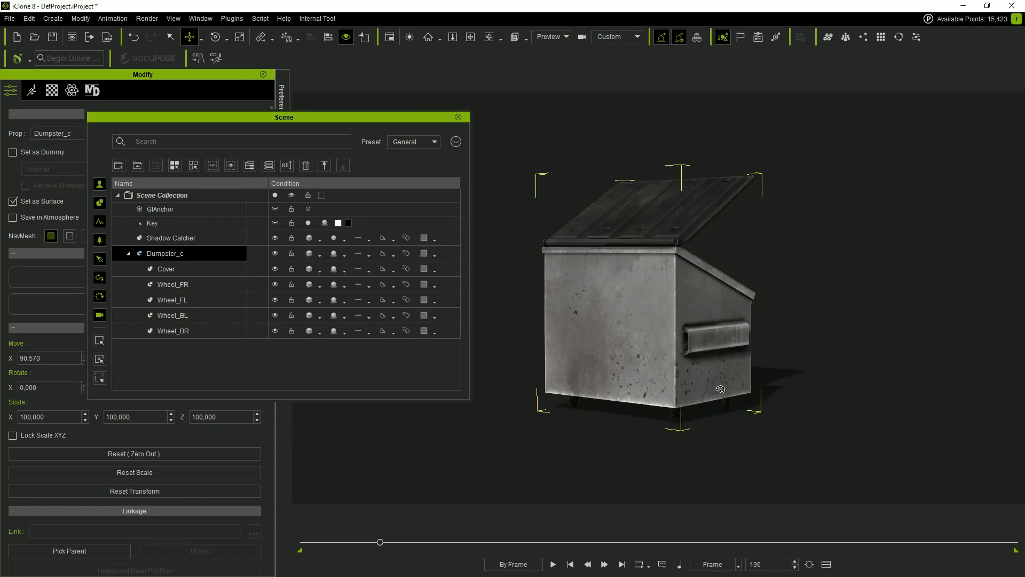
{"action": "left_click", "coordinate": [571, 565]}
{"action": "left_click", "coordinate": [553, 564]}
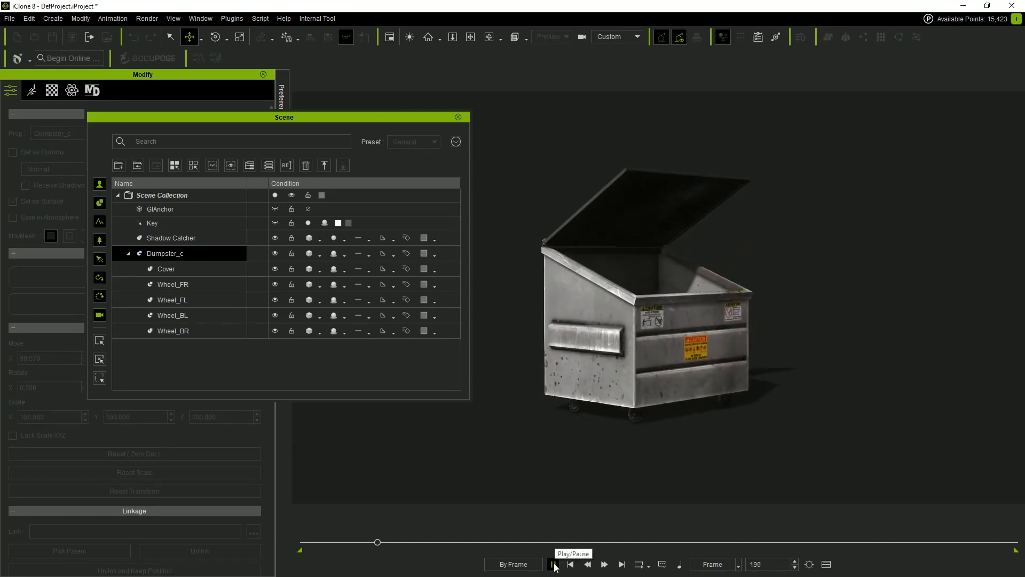
{"action": "left_click", "coordinate": [553, 564]}
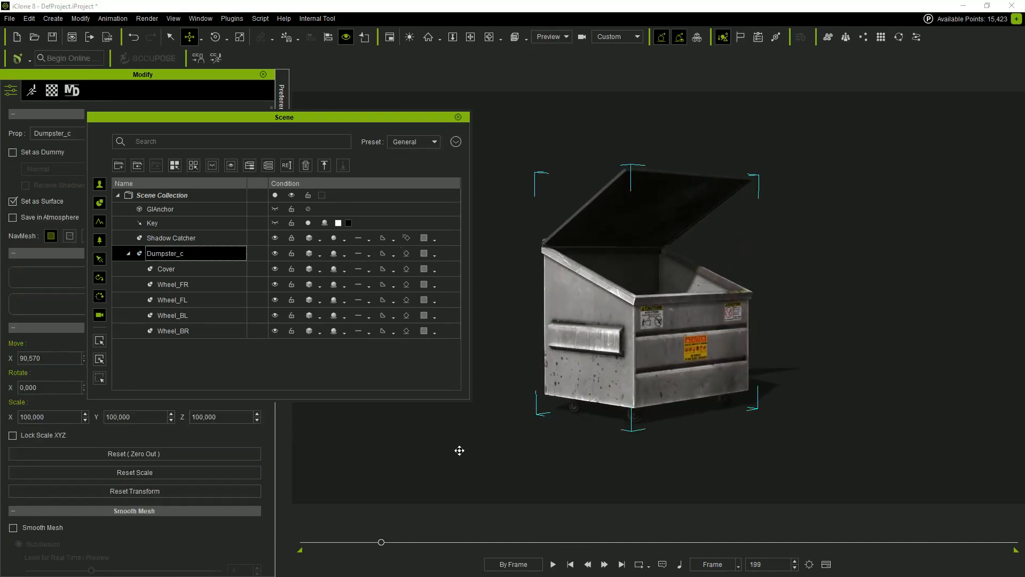
{"action": "right_click_drag", "start_coordinate": [758, 332], "coordinate": [611, 310]}
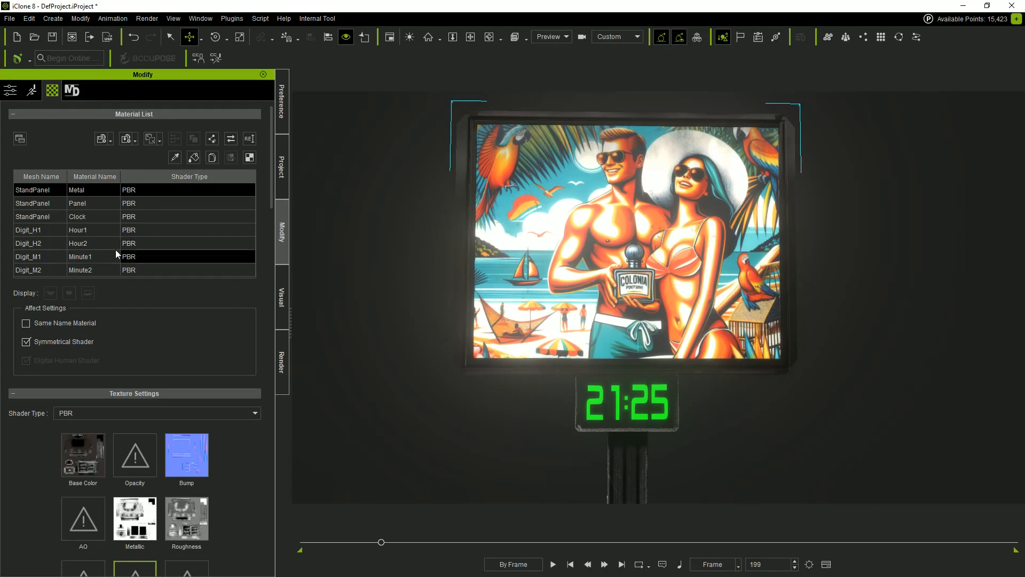
Step: Select the Base Color texture of the Digit_H1 Hour1 material and expand its UV settings
{"action": "left_click", "coordinate": [37, 229]}
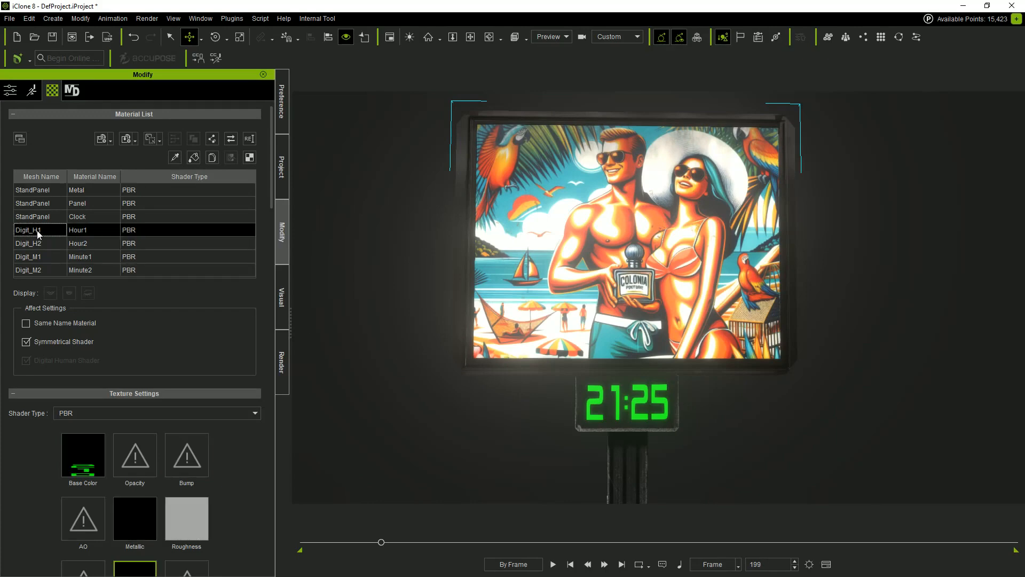
{"action": "left_click", "coordinate": [77, 456]}
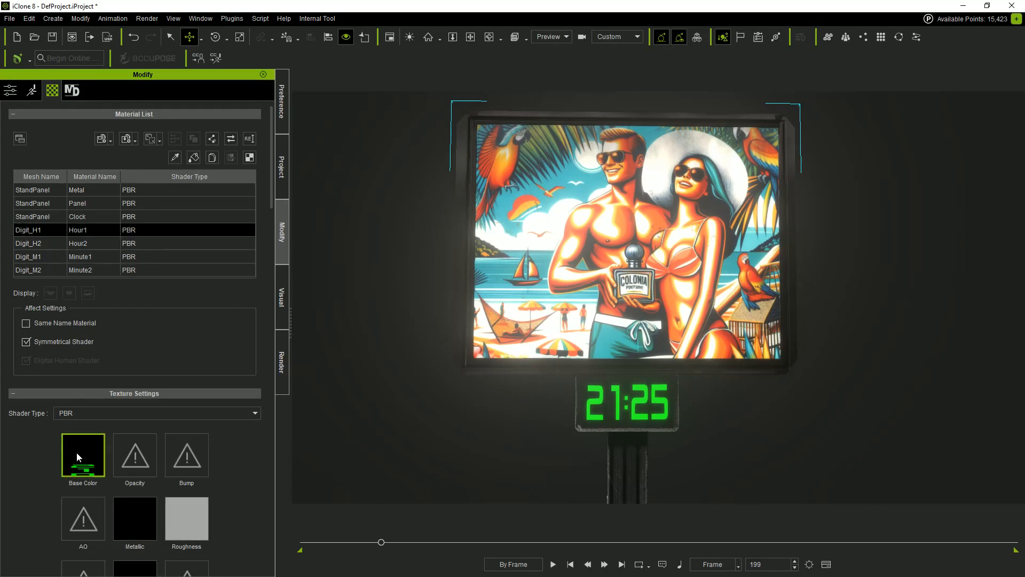
{"action": "left_click_drag", "start_coordinate": [273, 206], "coordinate": [263, 319]}
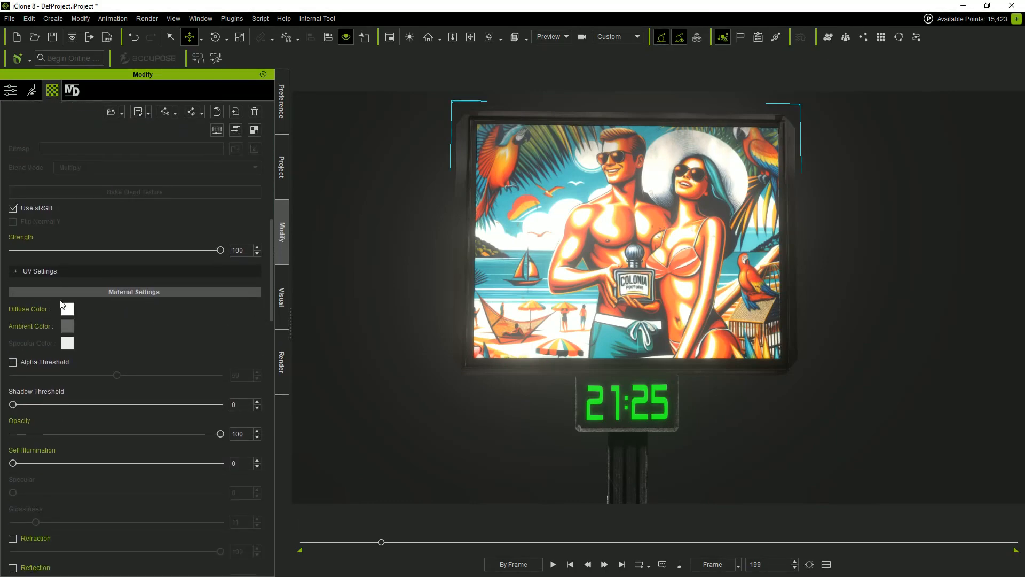
{"action": "left_click", "coordinate": [16, 273]}
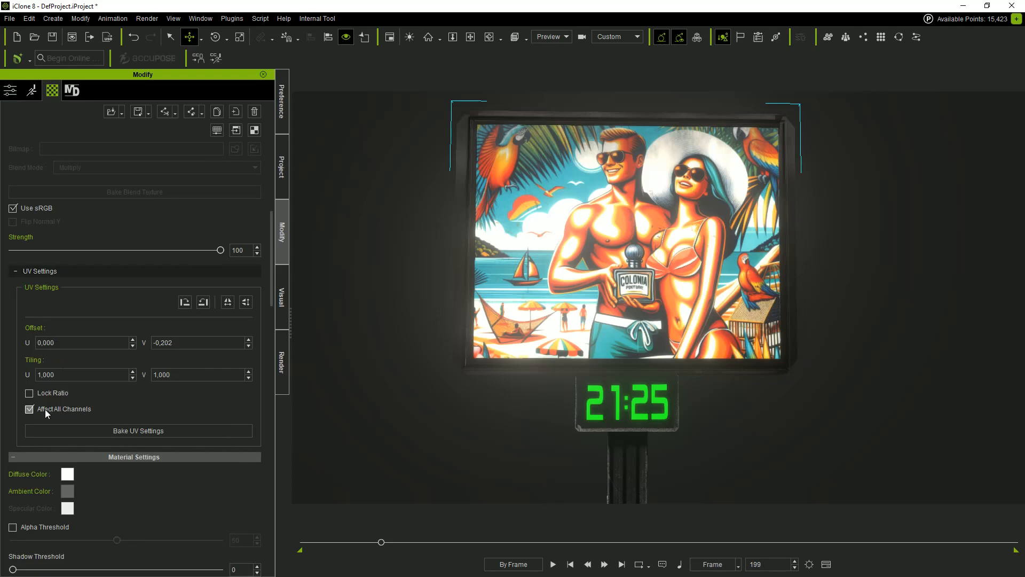
Step: Try a V offset of 0 on the Hour1 digit texture, and set it to -0,1
{"action": "double_click", "coordinate": [179, 345]}
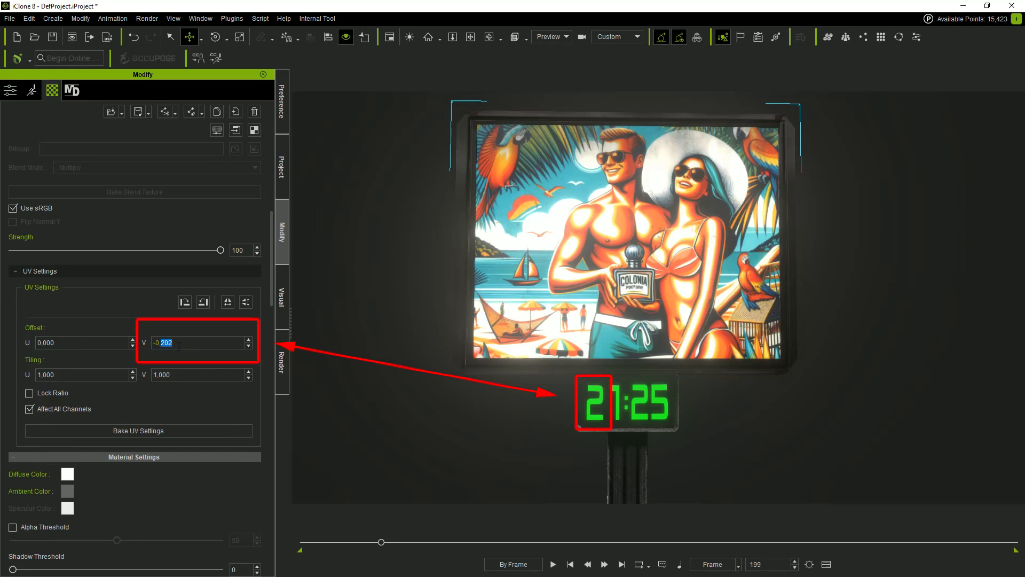
{"action": "type", "text": "0"}
{"action": "left_click", "coordinate": [189, 375]}
{"action": "left_click", "coordinate": [176, 342]}
{"action": "type", "text": "-0,1"}
{"action": "key", "text": "Return"}
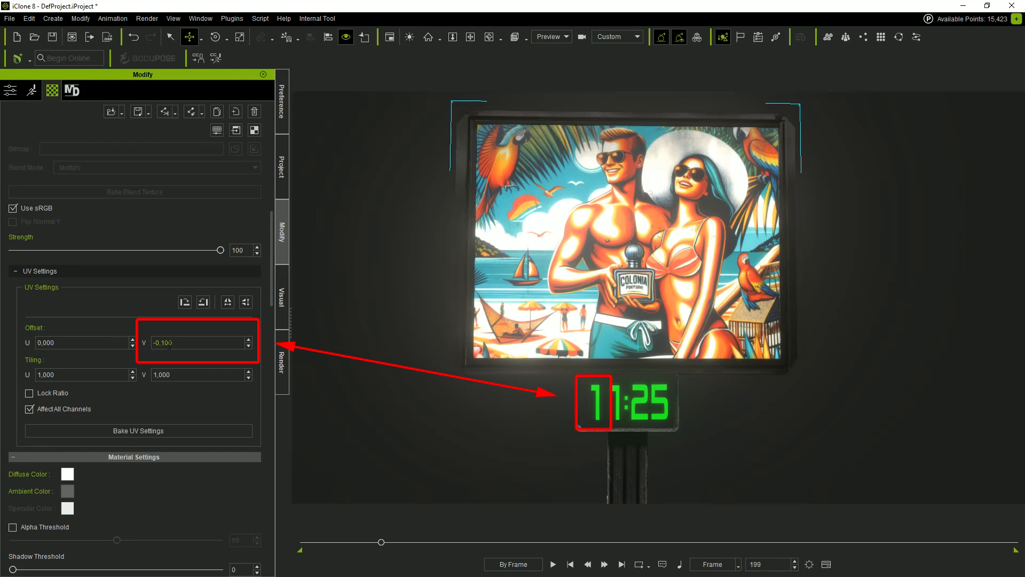
Step: Try a V offset of -0,200 on the Hour1 digit texture and undo the change
{"action": "double_click", "coordinate": [171, 342]}
{"action": "key", "text": "Return"}
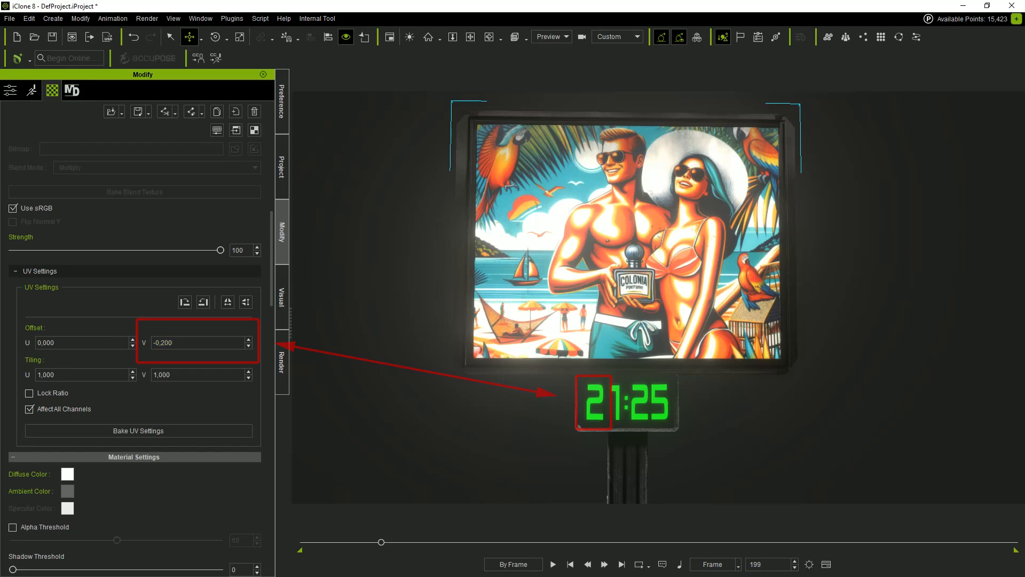
{"action": "key", "text": "ctrl+z"}
Step: Set the V offset of the second hour digit's texture to -0,7
{"action": "left_click_drag", "start_coordinate": [272, 267], "coordinate": [257, 306]}
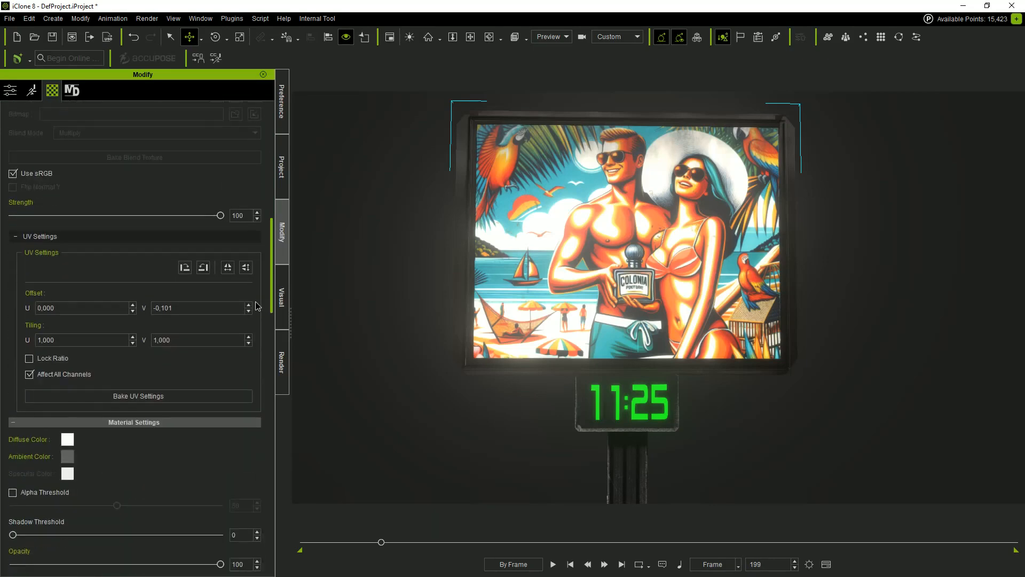
{"action": "scroll", "coordinate": [257, 306], "scroll_direction": "down", "scroll_amount": 1}
{"action": "left_click_drag", "start_coordinate": [161, 276], "coordinate": [195, 277]}
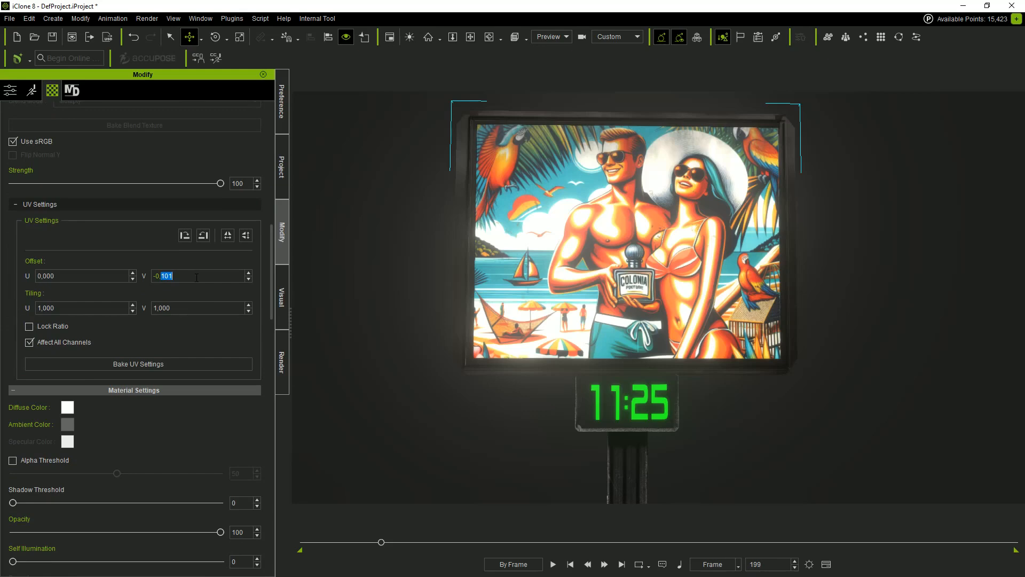
{"action": "type", "text": "7"}
{"action": "key", "text": "Return"}
Step: Change the Minute1 digit of the clock to 4 through its texture's V offset
{"action": "scroll", "coordinate": [271, 278], "scroll_direction": "up", "scroll_amount": 10}
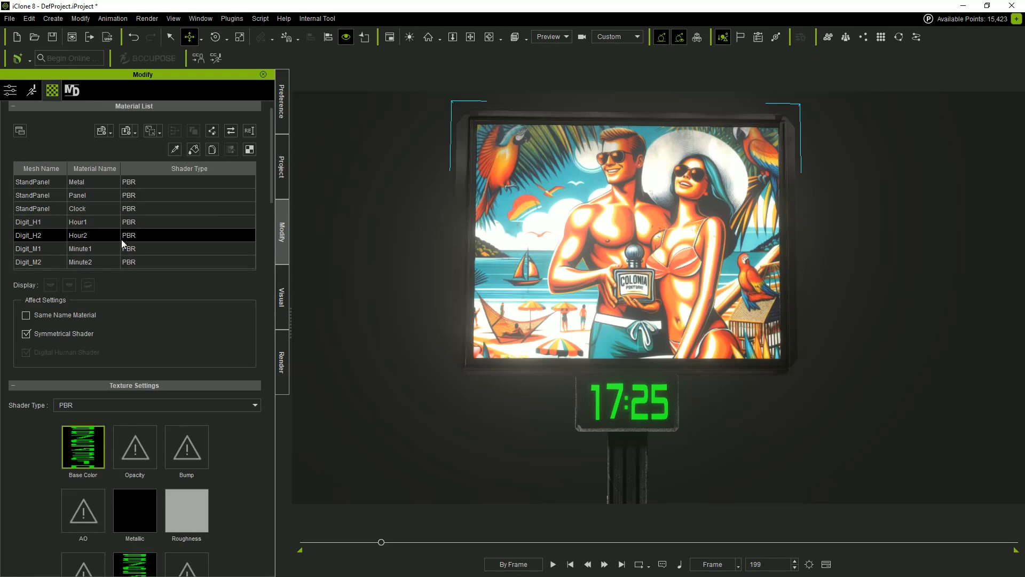
{"action": "left_click", "coordinate": [166, 249]}
{"action": "left_click_drag", "start_coordinate": [268, 190], "coordinate": [267, 311]}
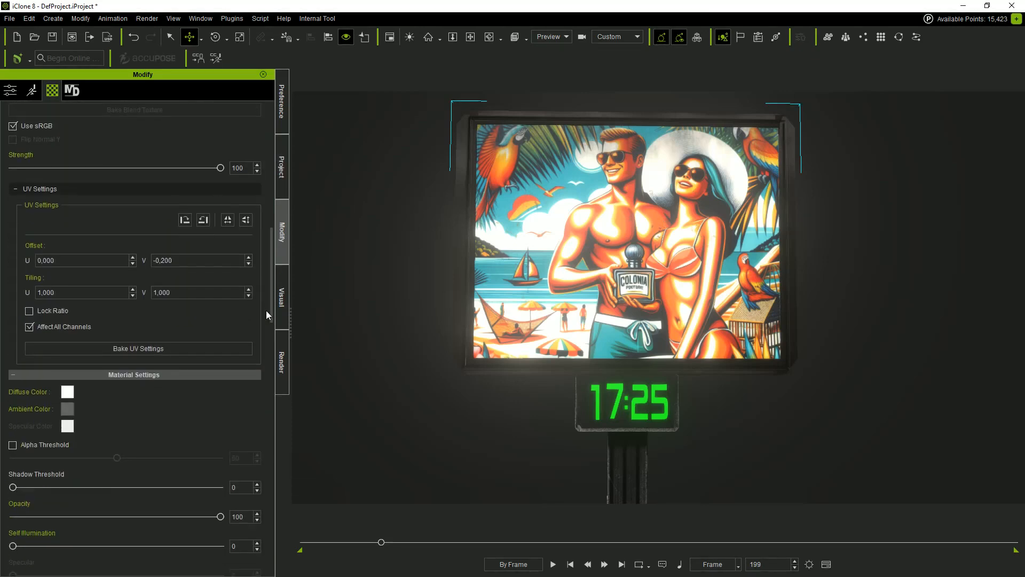
{"action": "key", "text": "Return"}
Step: Set the V offset of the last minute digit's texture to -0,7
{"action": "left_click_drag", "start_coordinate": [270, 290], "coordinate": [268, 315]}
{"action": "scroll", "coordinate": [267, 215], "scroll_direction": "up", "scroll_amount": 3}
{"action": "double_click", "coordinate": [185, 257]}
{"action": "type", "text": "7"}
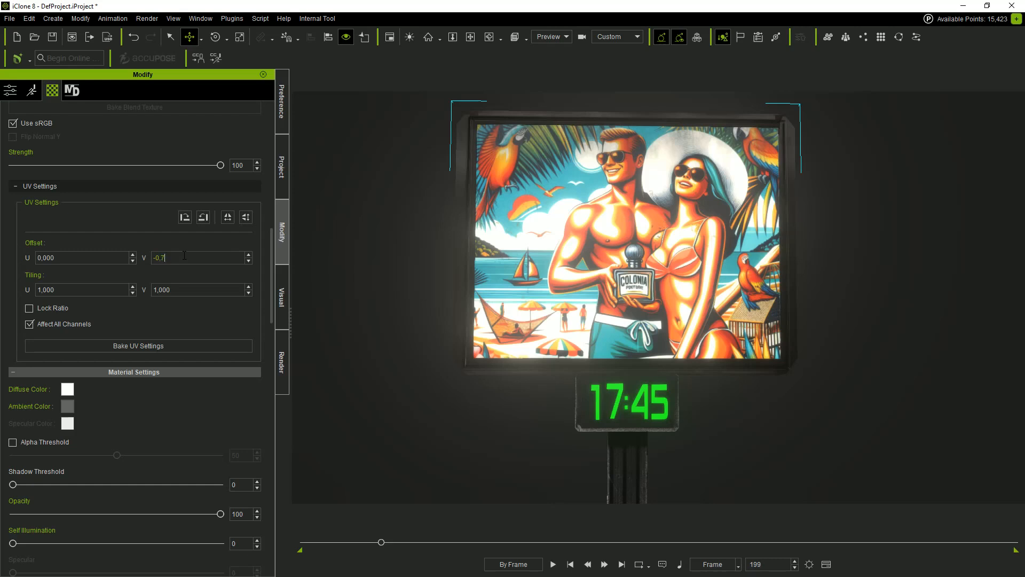
{"action": "key", "text": "Return"}
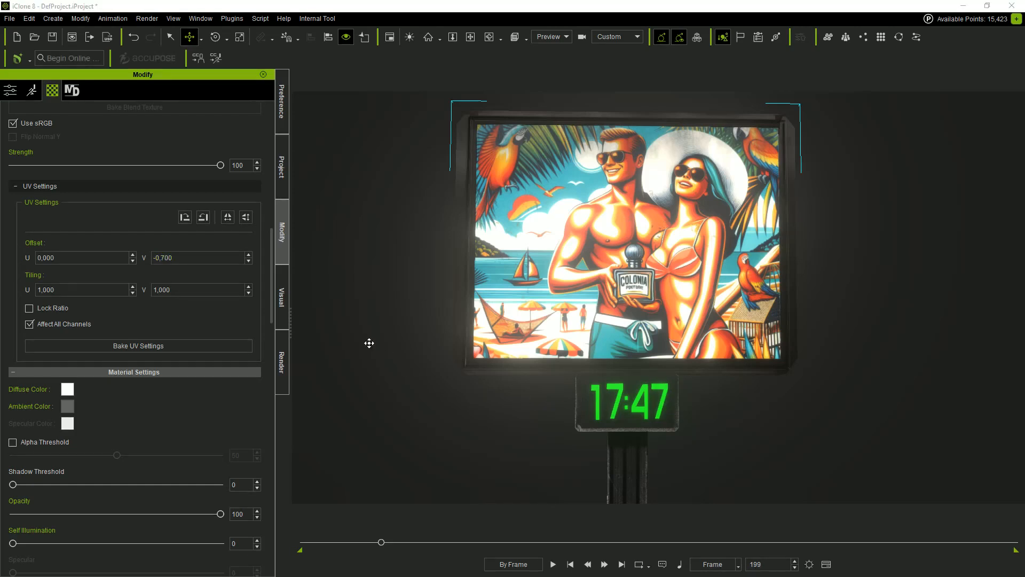
Step: Open the editing options for the Base Color texture of the Minute2 material
{"action": "left_click_drag", "start_coordinate": [271, 294], "coordinate": [278, 188]}
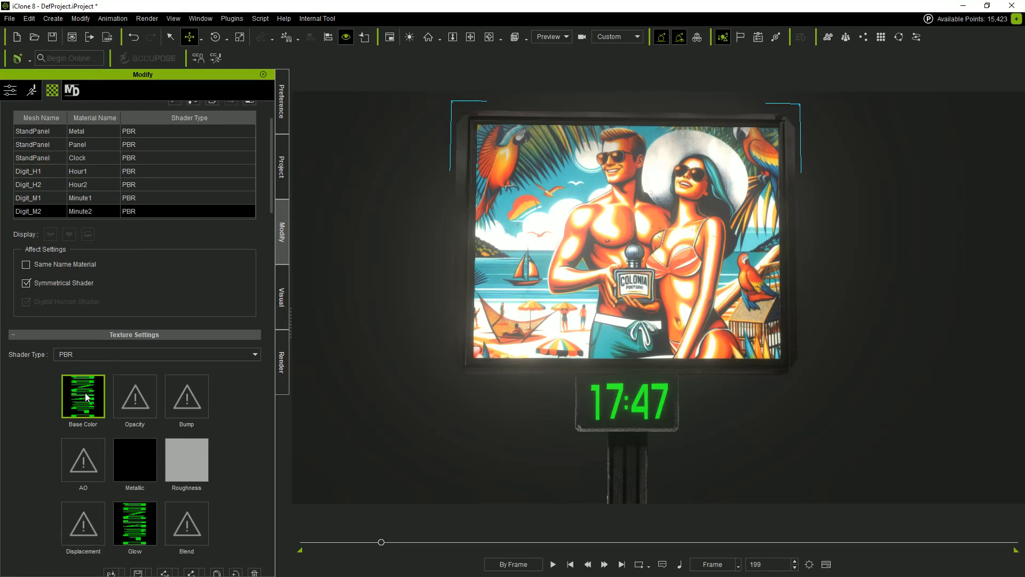
{"action": "scroll", "coordinate": [229, 468], "scroll_direction": "down", "scroll_amount": 3}
{"action": "left_click", "coordinate": [217, 497]}
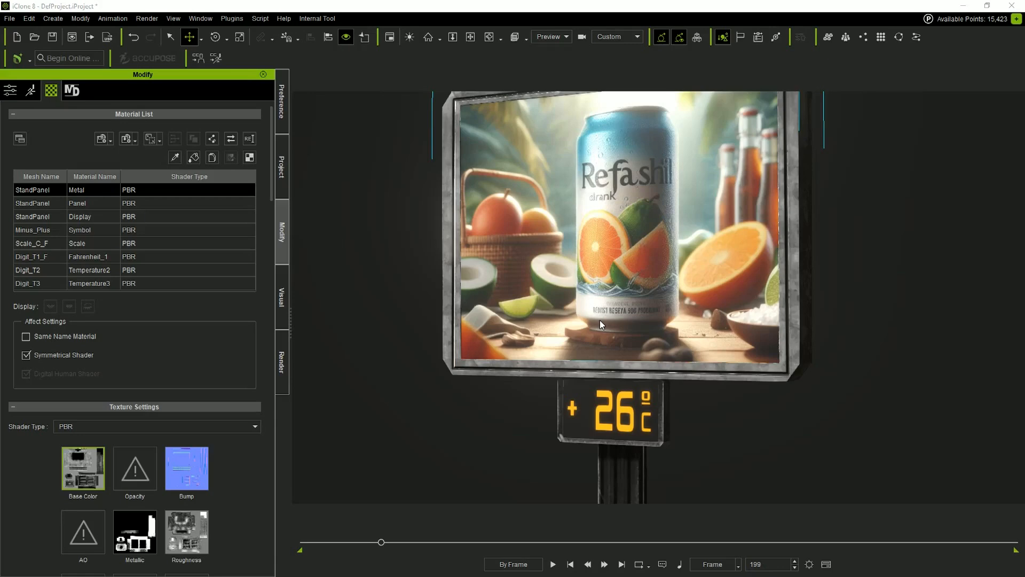
Step: On the temperature display's Minus_Plus Symbol material, set the Base Color texture's V offset to 0, and change it to -0,1
{"action": "left_click", "coordinate": [90, 232]}
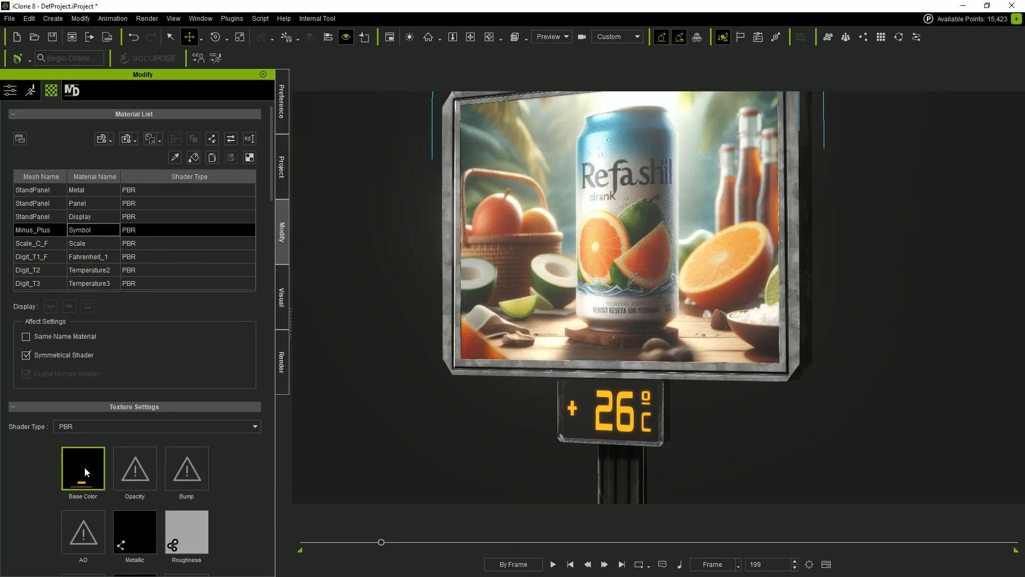
{"action": "left_click_drag", "start_coordinate": [271, 196], "coordinate": [181, 303]}
{"action": "left_click_drag", "start_coordinate": [180, 348], "coordinate": [116, 349]}
{"action": "type", "text": "0"}
{"action": "key", "text": "Return"}
{"action": "left_click_drag", "start_coordinate": [177, 348], "coordinate": [97, 346]}
{"action": "type", "text": "-0,1"}
{"action": "key", "text": "Return"}
{"action": "scroll", "coordinate": [166, 195], "scroll_direction": "up", "scroll_amount": 10}
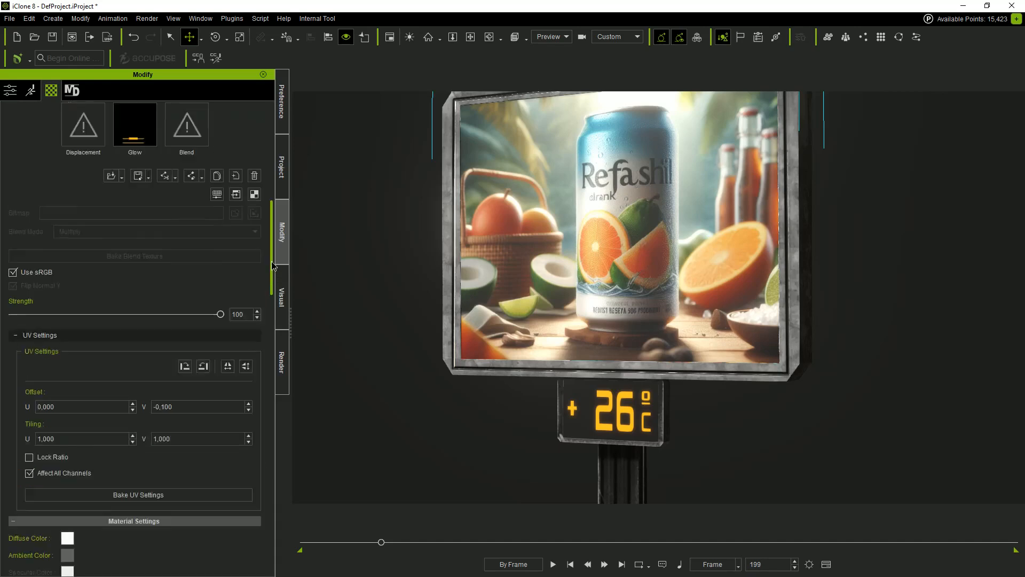
Step: Switch the temperature scale symbol to F by setting the Scale material's Base Color V offset to -0,1
{"action": "left_click", "coordinate": [101, 192]}
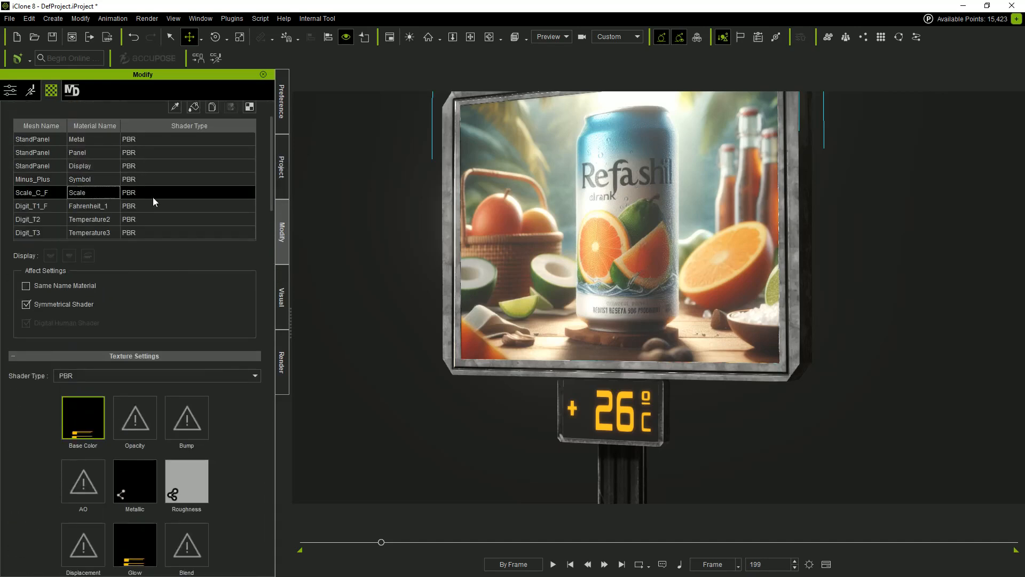
{"action": "left_click_drag", "start_coordinate": [269, 199], "coordinate": [258, 296]}
{"action": "left_click", "coordinate": [166, 358]}
{"action": "key", "text": "BackSpace"}
{"action": "type", "text": "-0,1"}
{"action": "key", "text": "Return"}
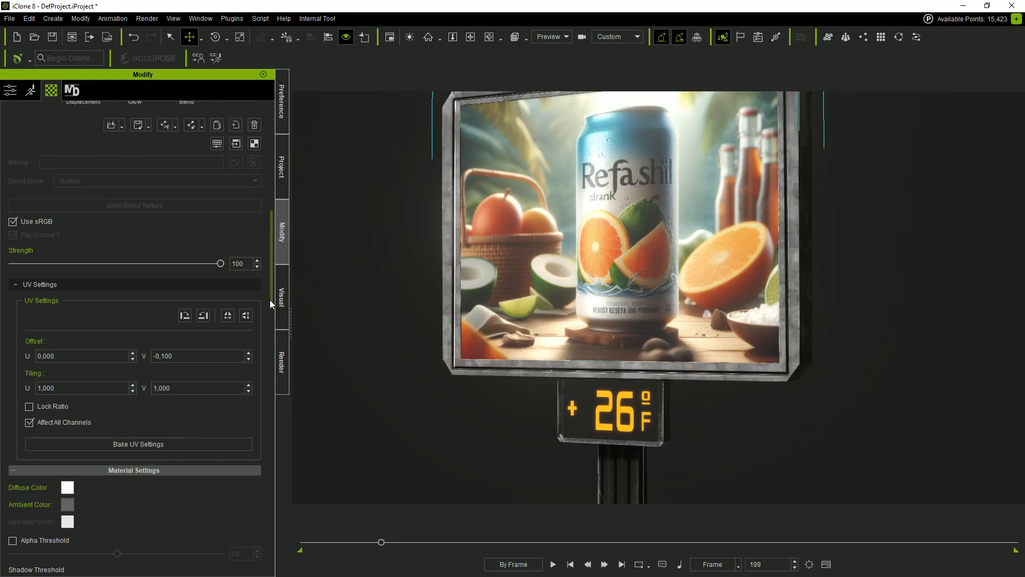
Step: Change the Fahrenheit_1 material's Base Color V offset to show a leading 1 on the temperature display
{"action": "scroll", "coordinate": [271, 300], "scroll_direction": "up", "scroll_amount": 10}
{"action": "left_click", "coordinate": [97, 197]}
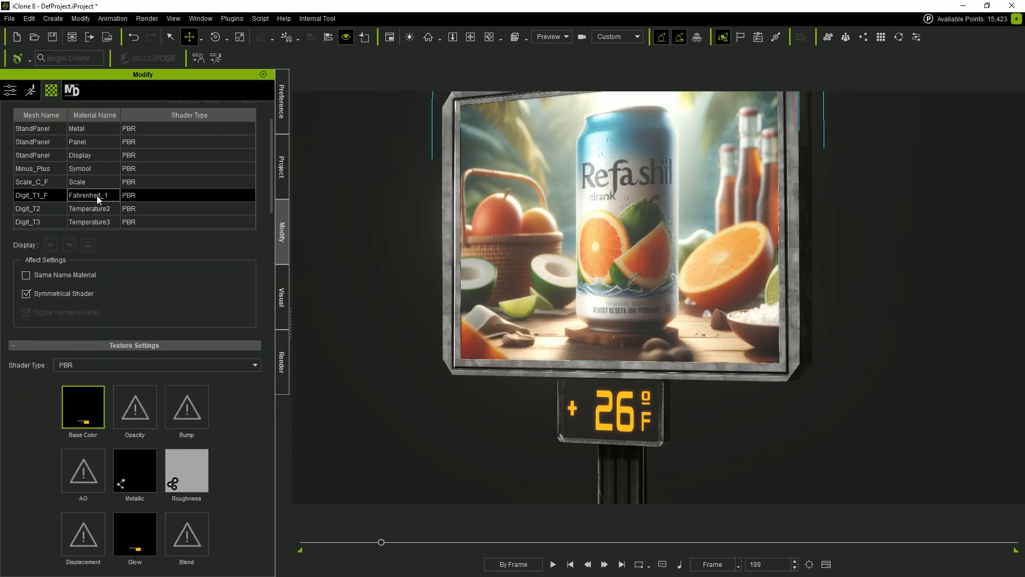
{"action": "left_click_drag", "start_coordinate": [272, 213], "coordinate": [257, 324]}
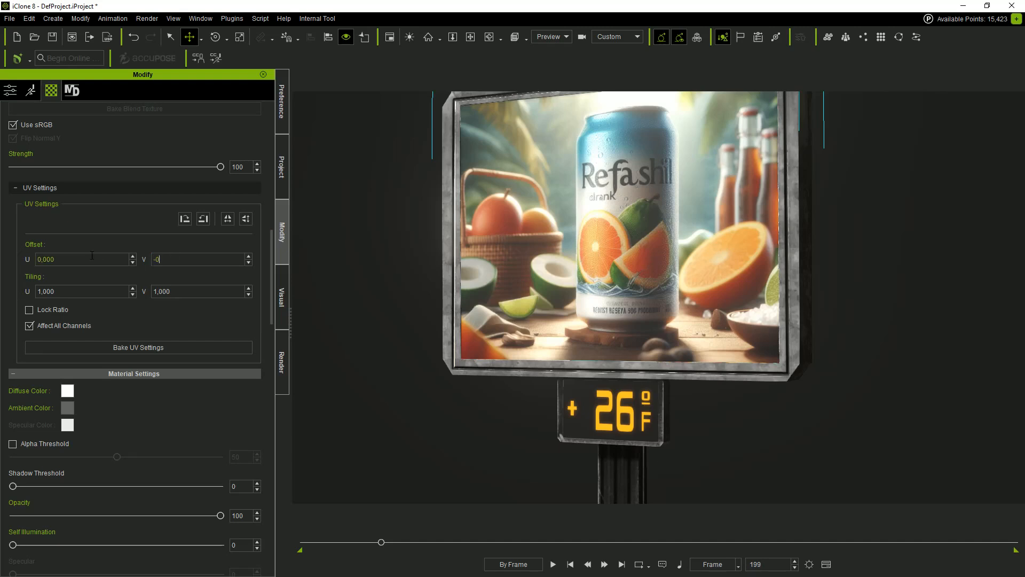
Step: Adjust the Base Color V offset of the Temperature2 material to change the display's middle digit
{"action": "left_click_drag", "start_coordinate": [272, 235], "coordinate": [276, 117]}
{"action": "left_click", "coordinate": [101, 236]}
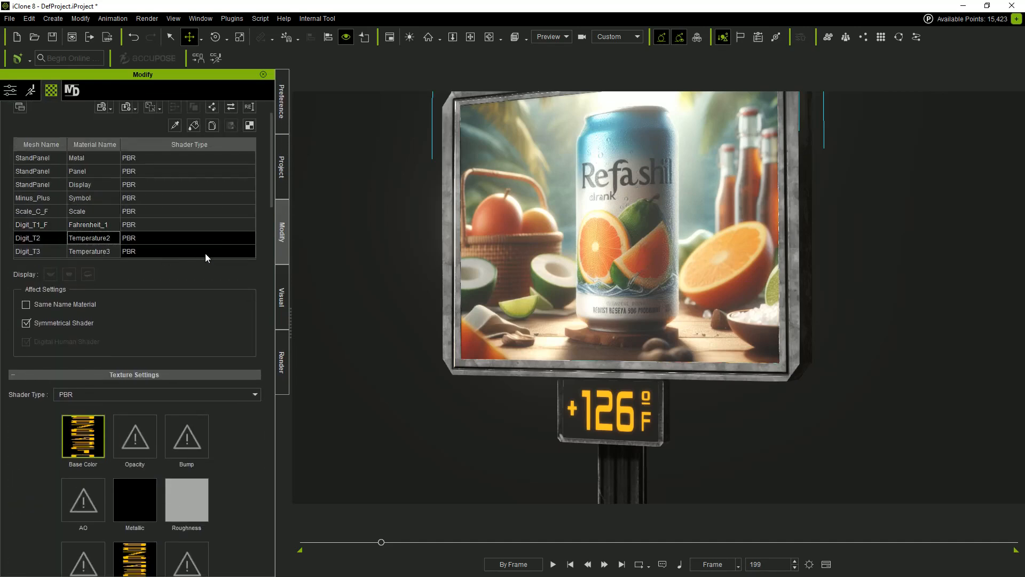
{"action": "left_click_drag", "start_coordinate": [274, 193], "coordinate": [261, 288]}
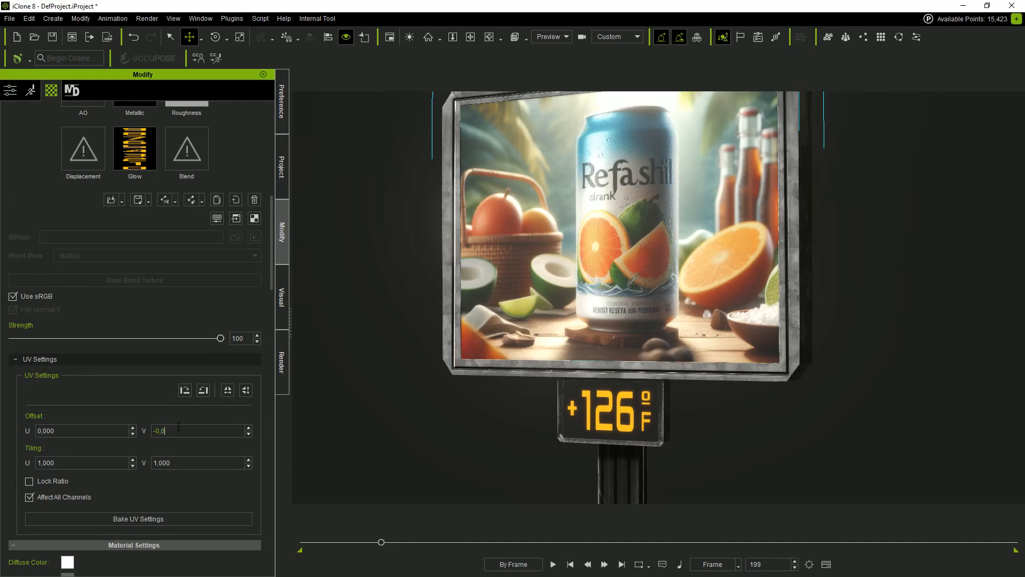
{"action": "left_click_drag", "start_coordinate": [271, 279], "coordinate": [270, 321]}
{"action": "key", "text": "Down"}
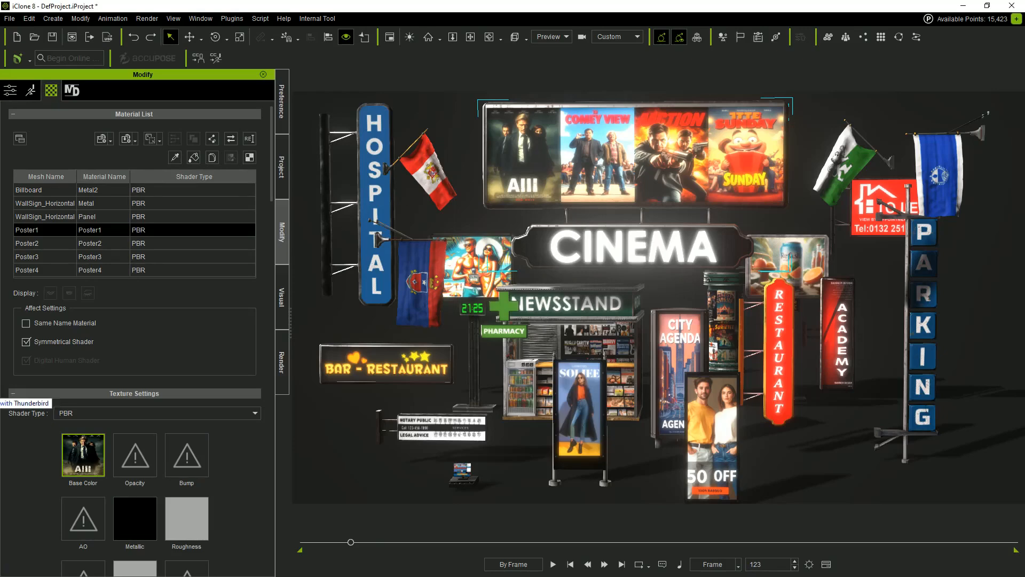
Step: Replace the Base Color images of Poster1 and Poster2 on the cinema billboard with an Avengers poster and a fiery orange poster, and select the third poster
{"action": "left_click_drag", "start_coordinate": [0, 400], "coordinate": [85, 455]}
{"action": "left_click", "coordinate": [607, 161]}
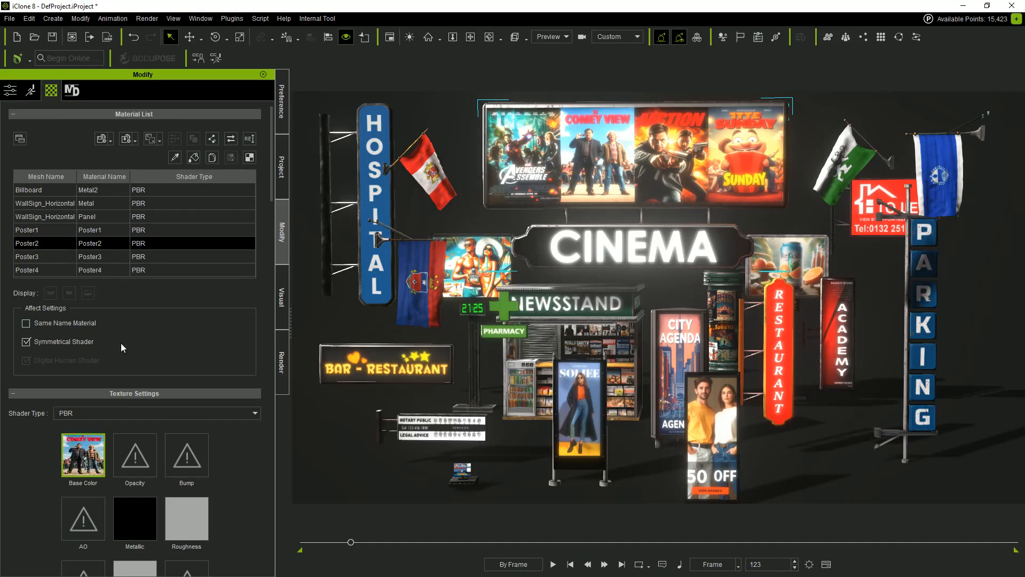
{"action": "left_click_drag", "start_coordinate": [0, 374], "coordinate": [84, 453]}
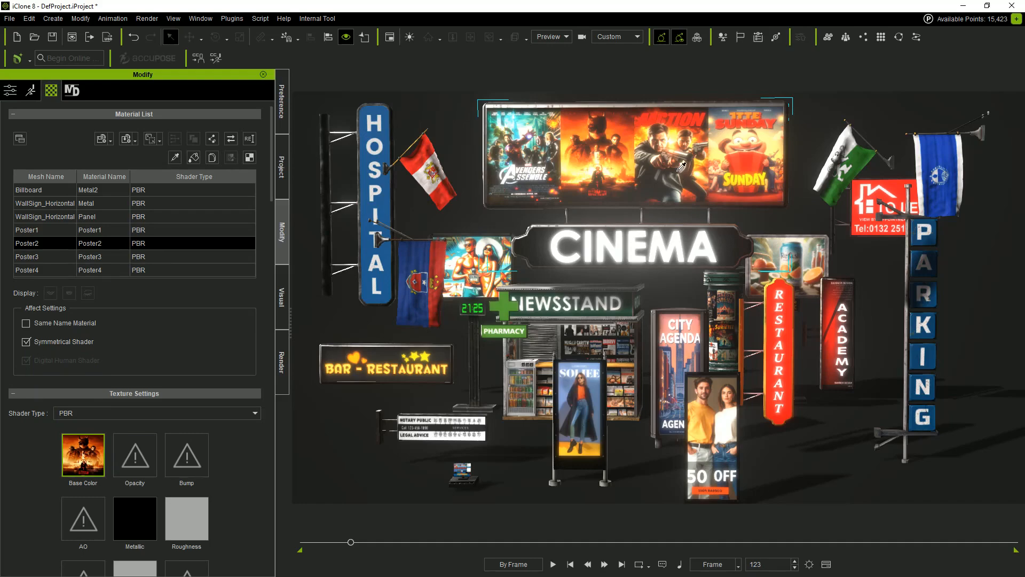
{"action": "left_click", "coordinate": [679, 170]}
Step: Open the flag cloth's Base Color texture in Photoshop Elements and place the Flag.jpg image over the existing flag artwork
{"action": "left_click", "coordinate": [236, 562]}
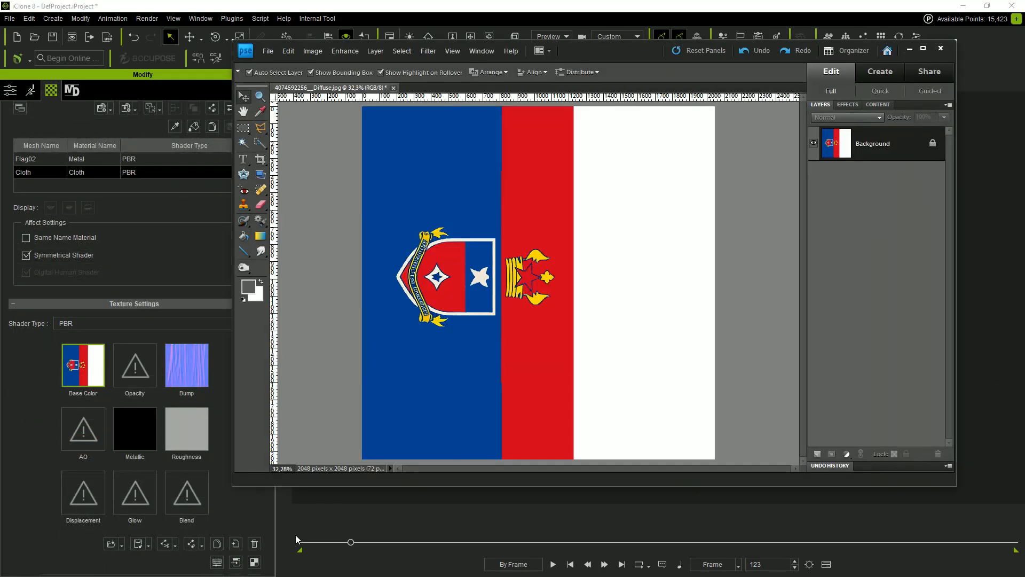
{"action": "left_click_drag", "start_coordinate": [0, 374], "coordinate": [573, 259]}
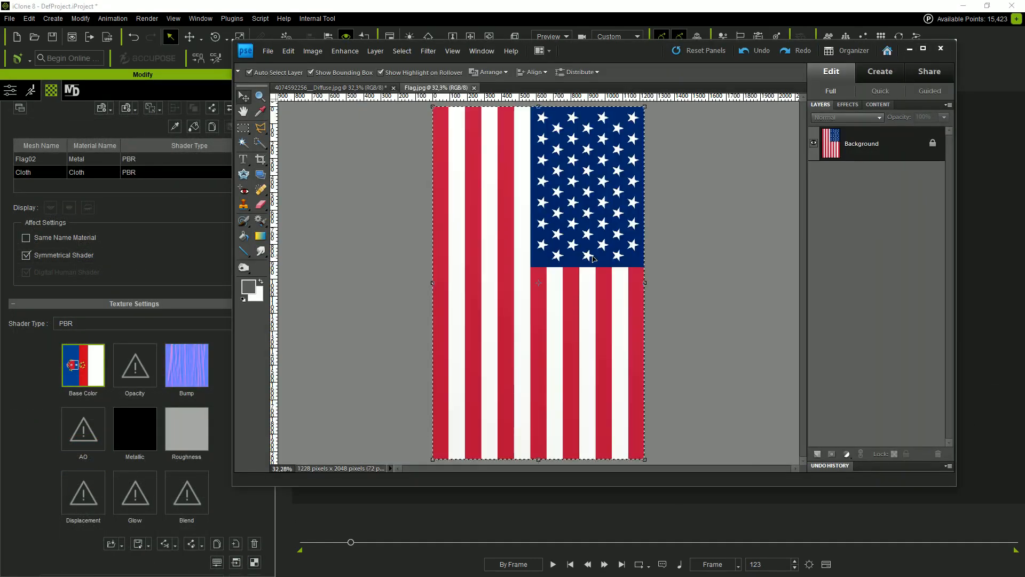
{"action": "left_click_drag", "start_coordinate": [499, 243], "coordinate": [528, 300]}
Step: Merge the new flag layer down and save the texture, and return to iClone to play the scene
{"action": "right_click", "coordinate": [878, 143]}
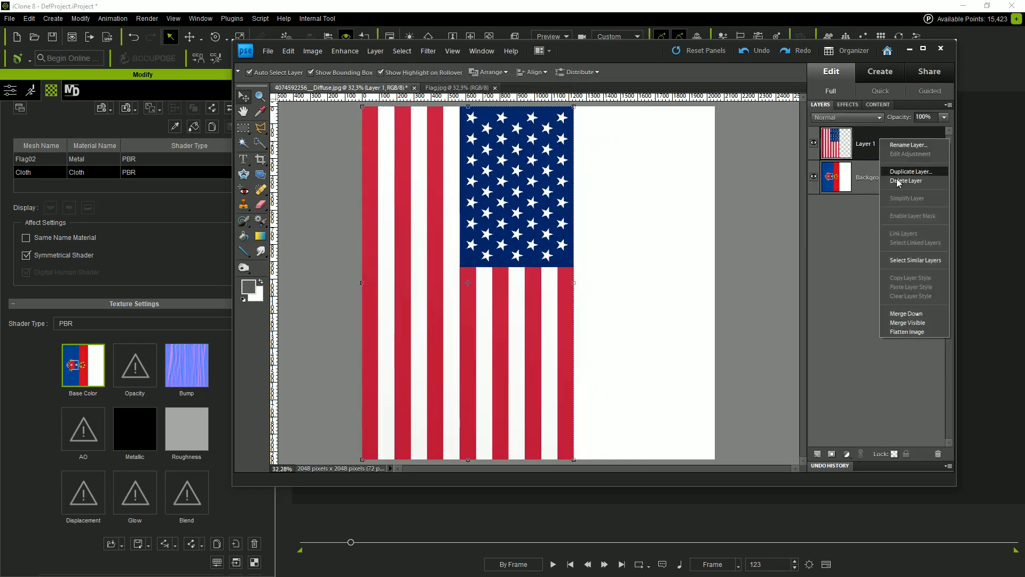
{"action": "left_click", "coordinate": [908, 315]}
{"action": "key", "text": "ctrl+shift+s"}
{"action": "left_click", "coordinate": [878, 282]}
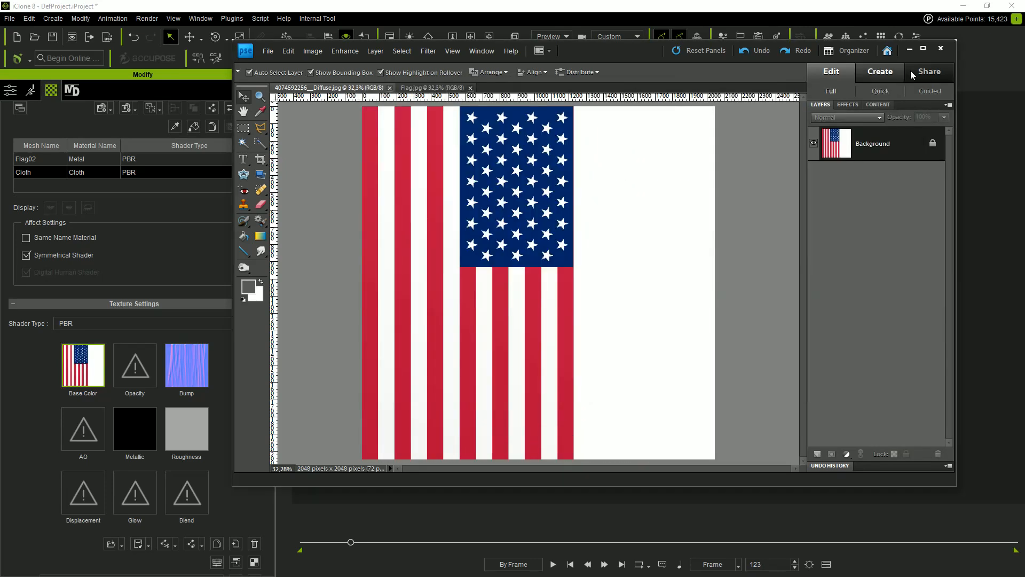
{"action": "left_click", "coordinate": [911, 50]}
{"action": "left_click", "coordinate": [553, 565]}
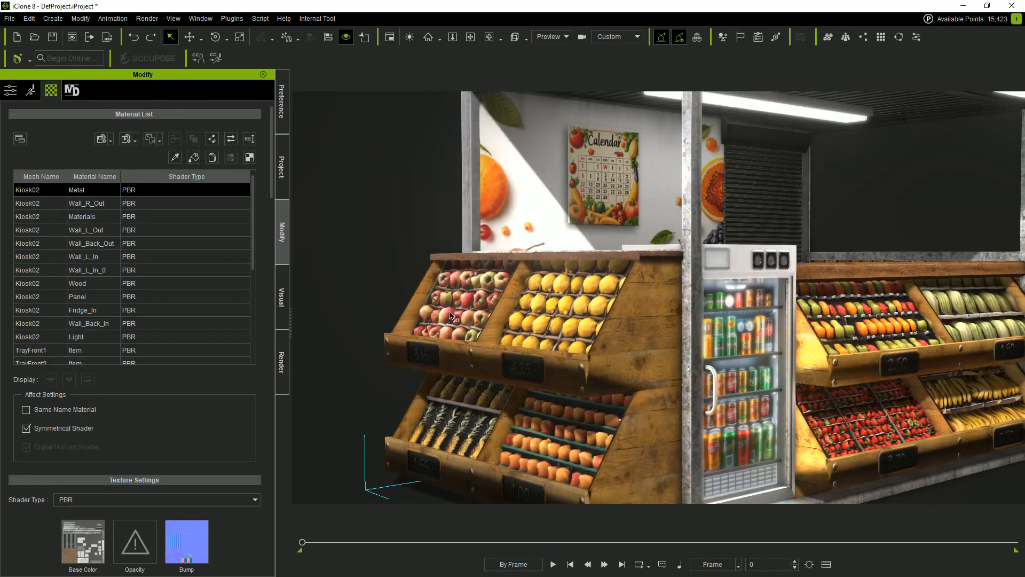
Step: Turn off Smooth Mesh for the apple tray on the upper shelf of the fruit kiosk
{"action": "left_click", "coordinate": [439, 310]}
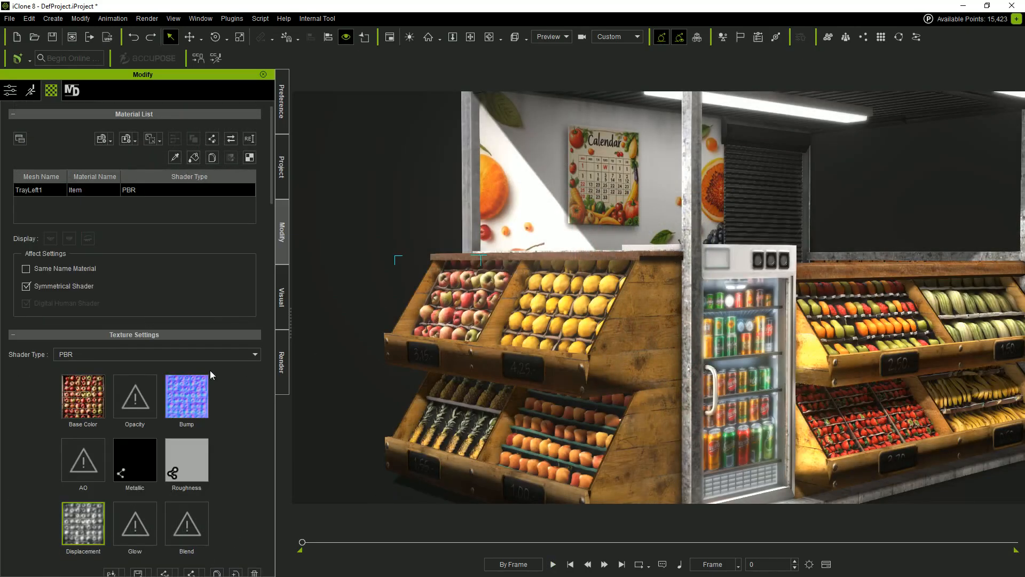
{"action": "left_click", "coordinate": [10, 91]}
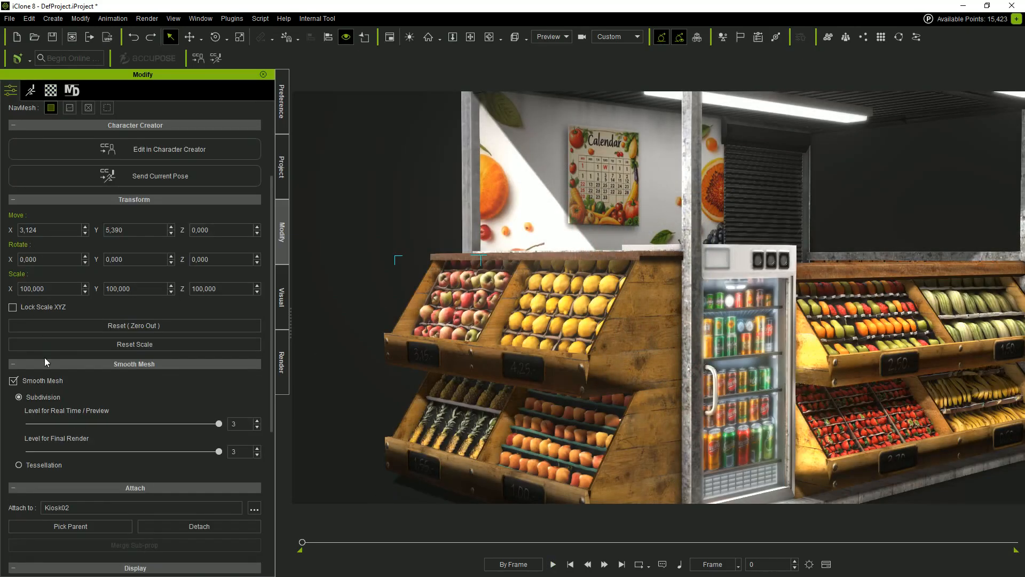
{"action": "left_click", "coordinate": [13, 381]}
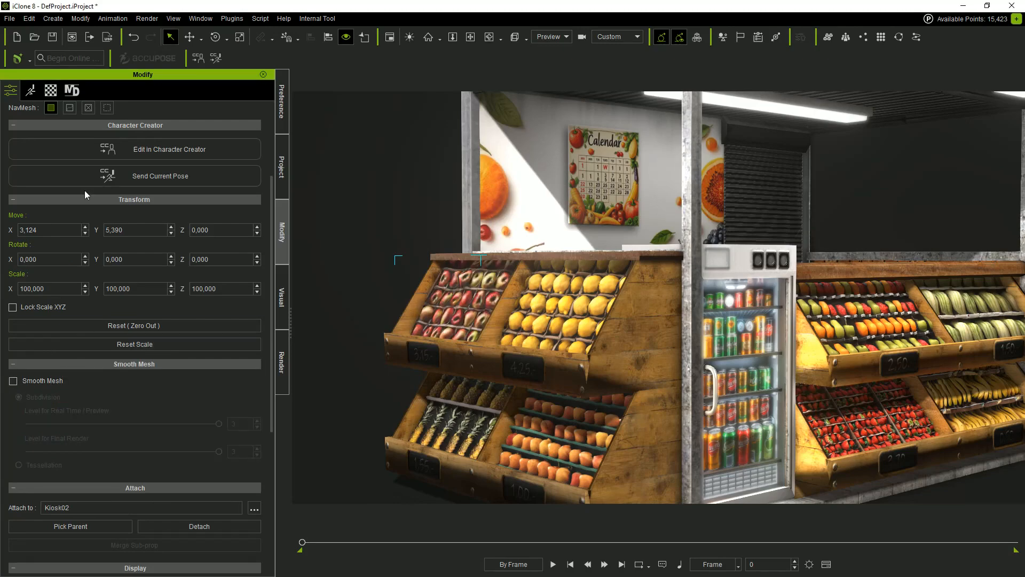
Step: Set the apple tray material's Tessellation Level to 0 and its displacement Multiplier to 0,0
{"action": "left_click", "coordinate": [51, 90]}
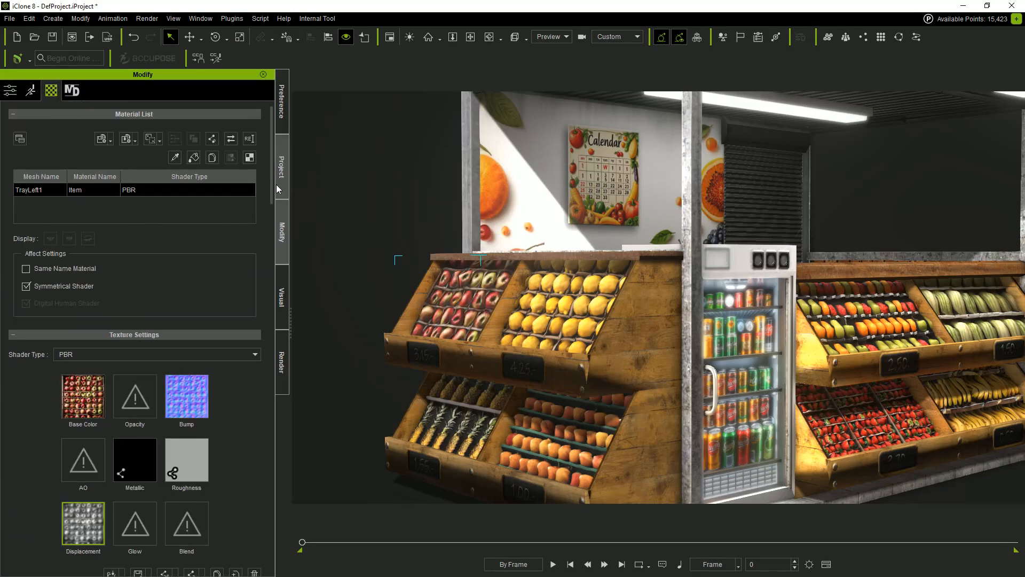
{"action": "left_click_drag", "start_coordinate": [272, 181], "coordinate": [256, 489]}
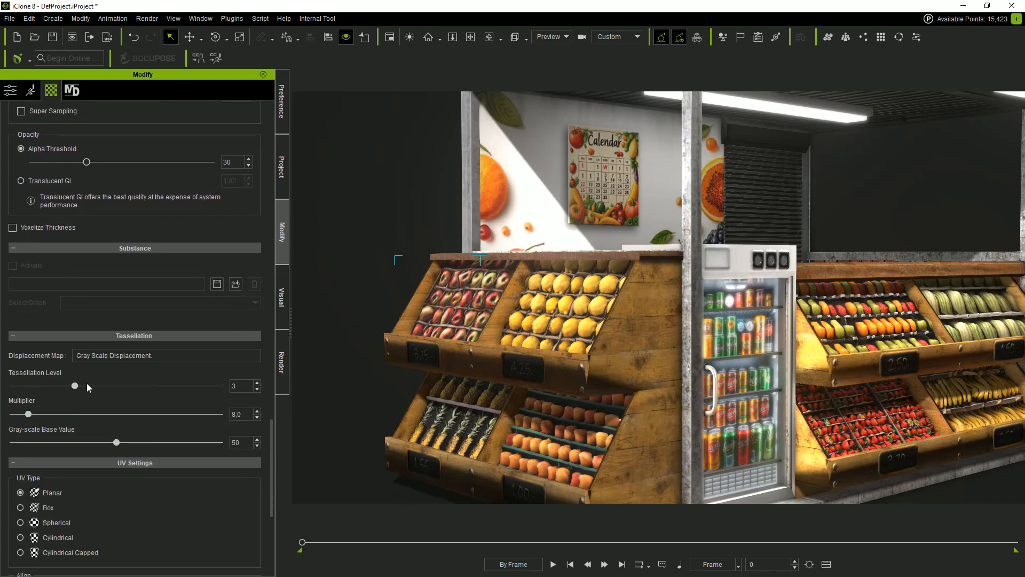
{"action": "left_click_drag", "start_coordinate": [77, 388], "coordinate": [12, 414]}
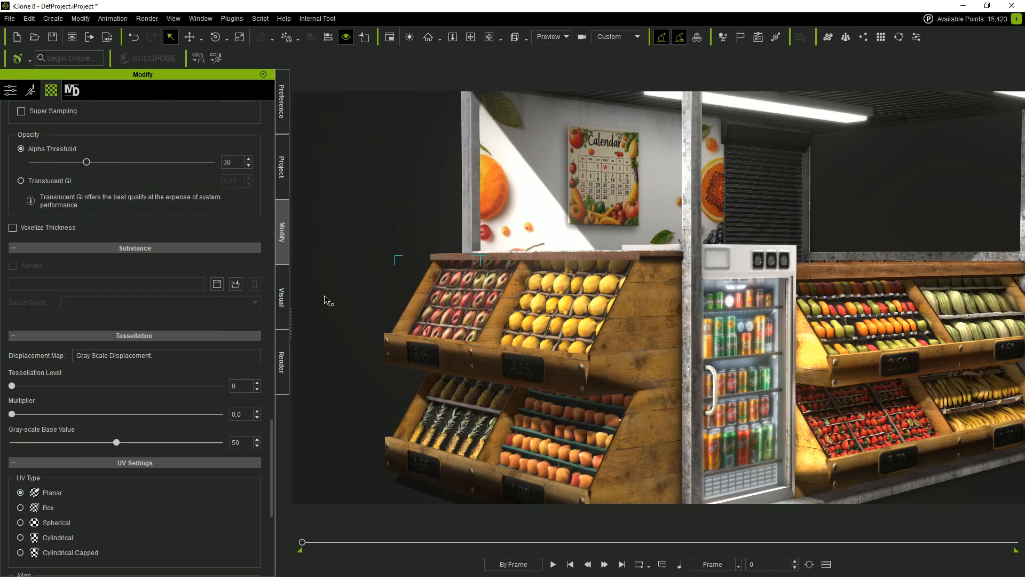
{"action": "scroll", "coordinate": [119, 338], "scroll_direction": "down", "scroll_amount": 3}
{"action": "right_click_drag", "start_coordinate": [685, 156], "coordinate": [689, 558], "text": "alt"}
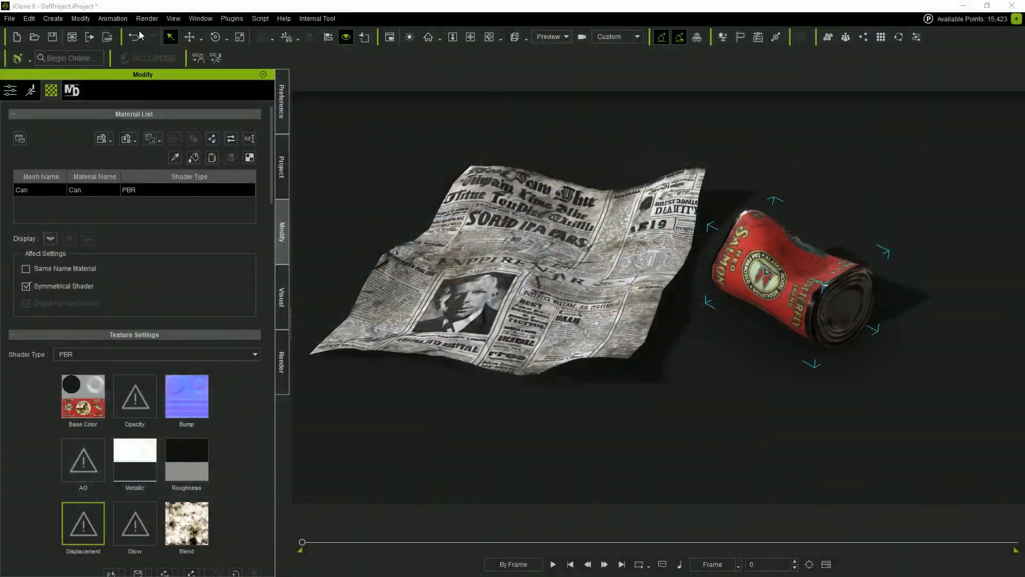
Step: In the Morph Animator, reshape the smashed can with Can3_Morph1 at 100, Can3_Morph2 at 43 and Can3_Morph3 at 77
{"action": "left_click", "coordinate": [113, 18]}
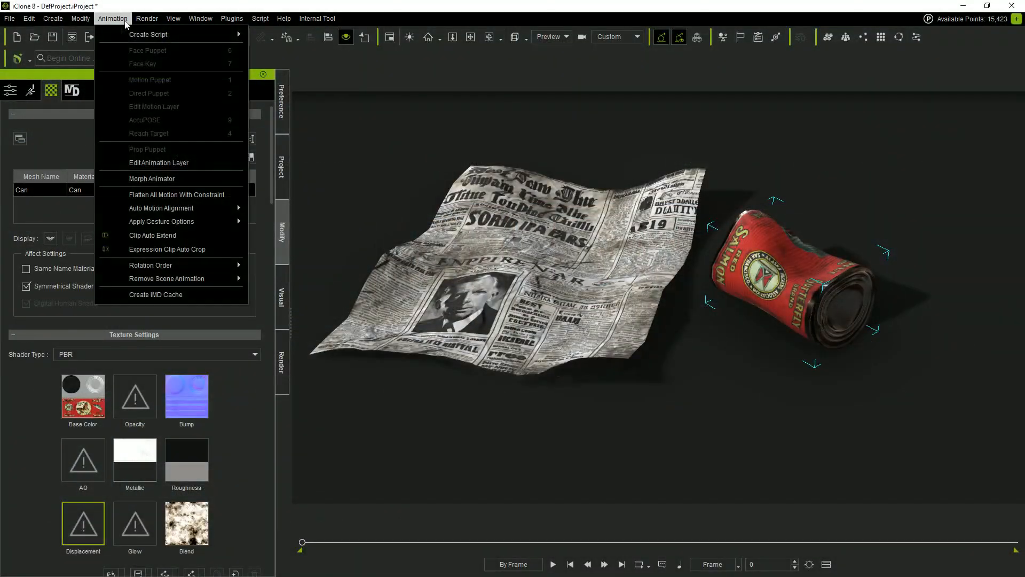
{"action": "left_click", "coordinate": [170, 178]}
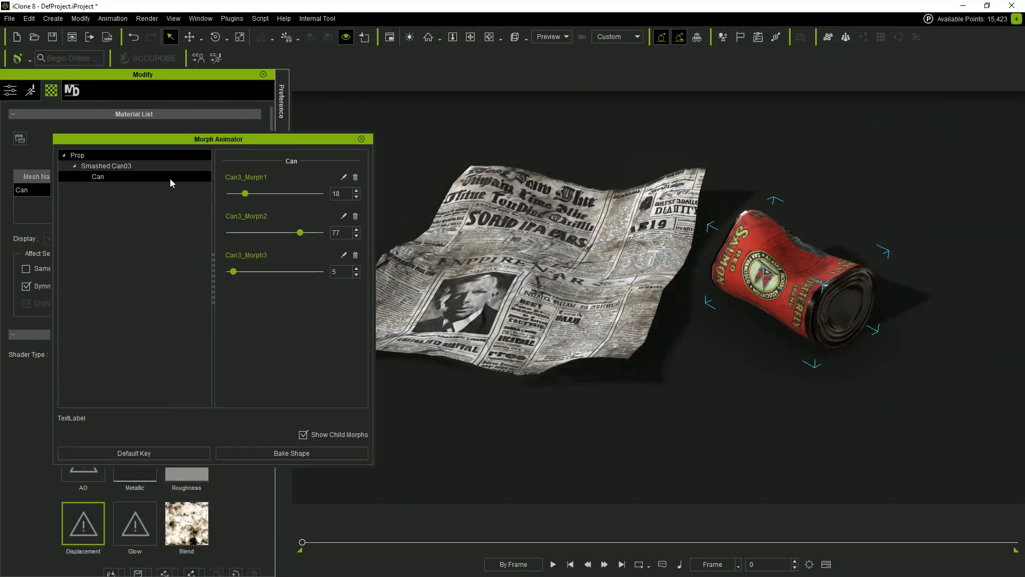
{"action": "left_click_drag", "start_coordinate": [300, 233], "coordinate": [228, 232]}
{"action": "left_click_drag", "start_coordinate": [233, 272], "coordinate": [288, 272]}
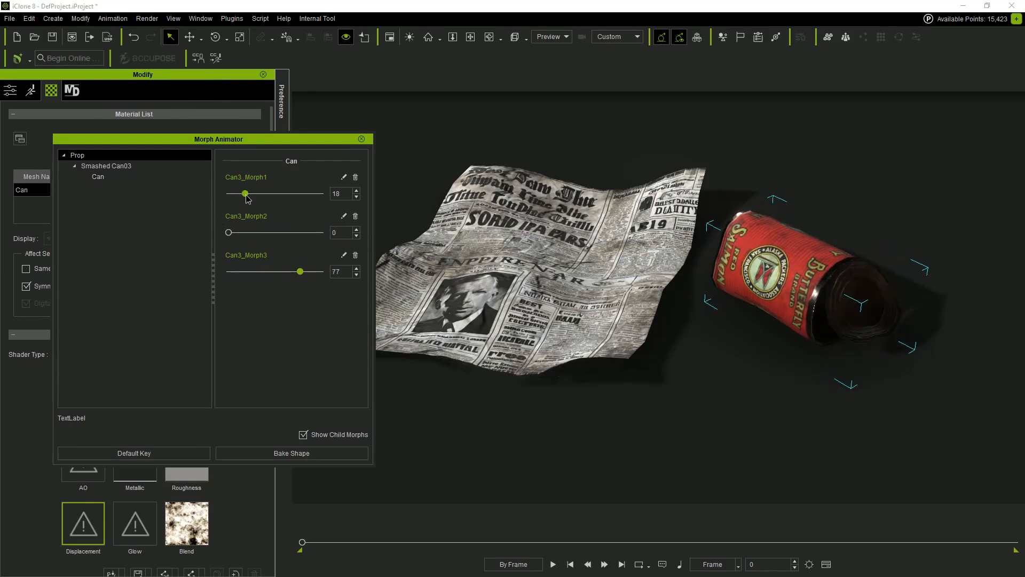
{"action": "left_click_drag", "start_coordinate": [246, 196], "coordinate": [324, 210]}
{"action": "left_click_drag", "start_coordinate": [229, 232], "coordinate": [268, 233]}
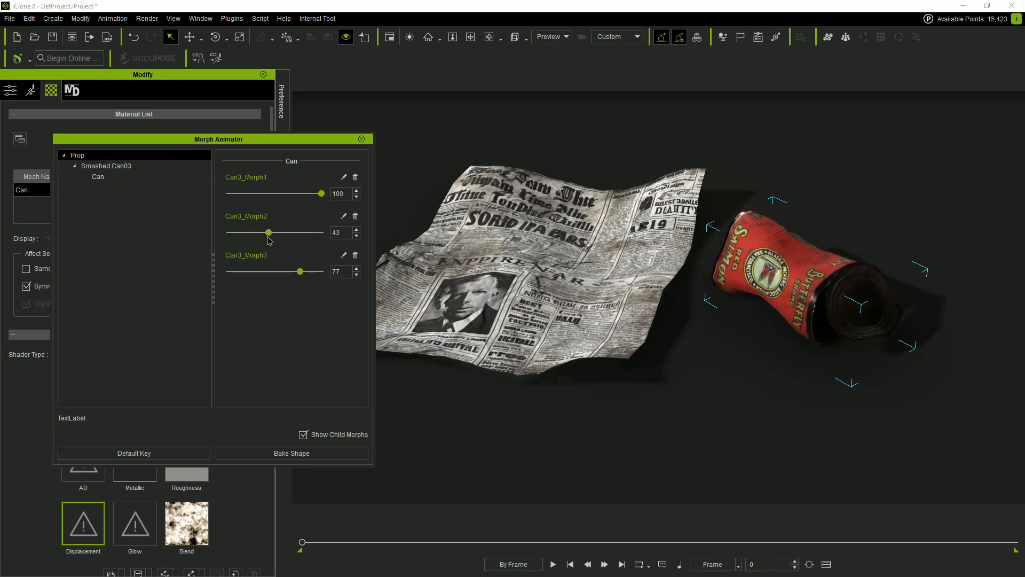
Step: Reshape the newspaper with Newspaper001 at about 1, Newspaper004 at 100 and Newspaper005 at 0, and set Newspaper002 to a partial strength
{"action": "left_click", "coordinate": [535, 323]}
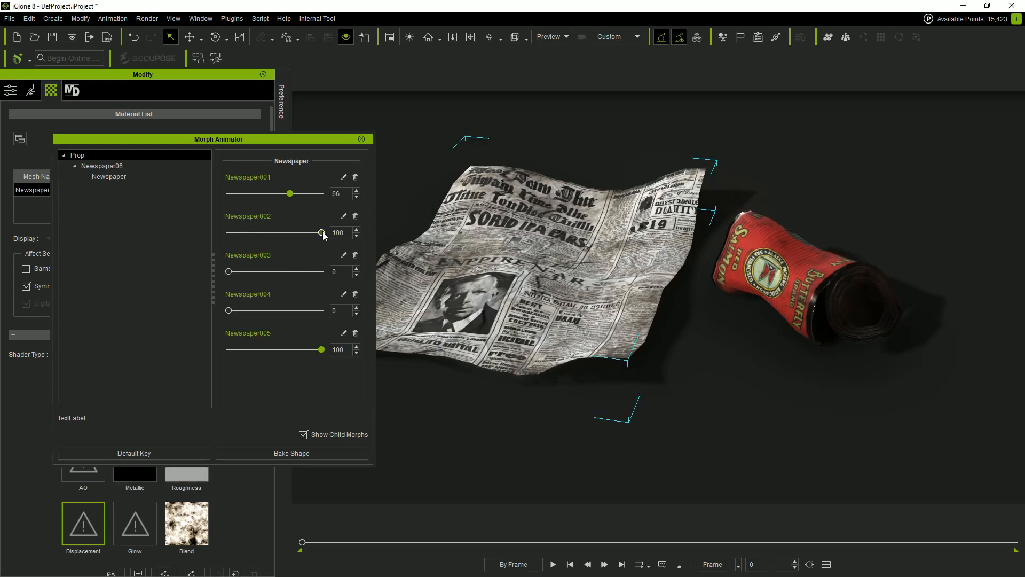
{"action": "left_click_drag", "start_coordinate": [323, 233], "coordinate": [206, 227]}
{"action": "left_click_drag", "start_coordinate": [320, 350], "coordinate": [228, 350]}
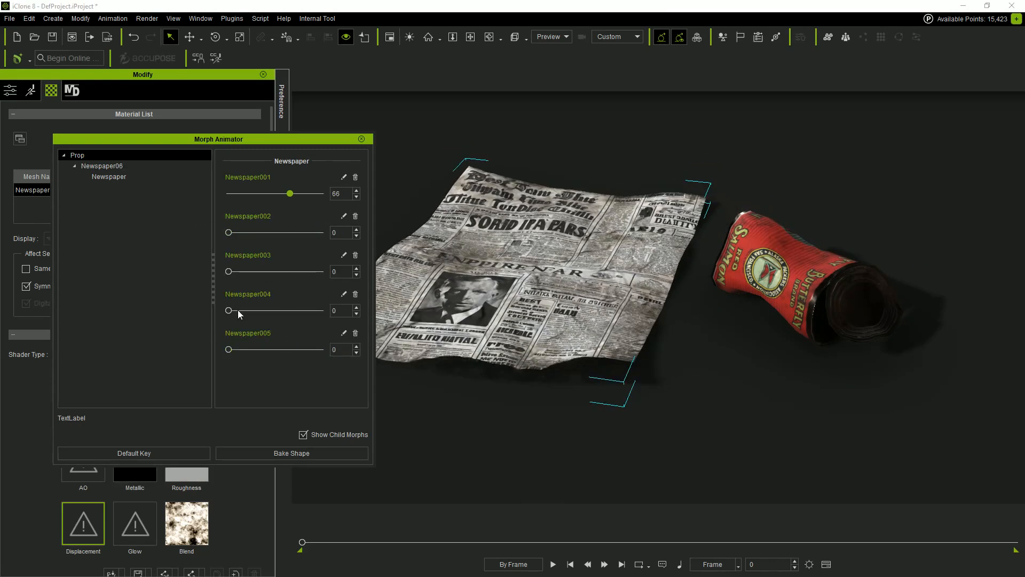
{"action": "left_click_drag", "start_coordinate": [229, 311], "coordinate": [368, 331]}
{"action": "left_click_drag", "start_coordinate": [290, 193], "coordinate": [233, 194]}
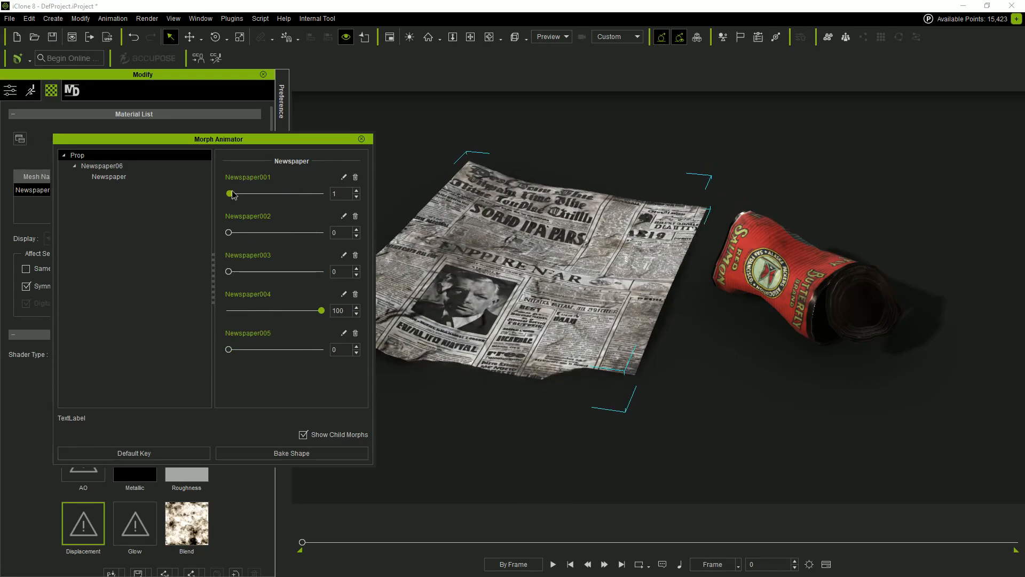
{"action": "left_click_drag", "start_coordinate": [228, 233], "coordinate": [293, 233]}
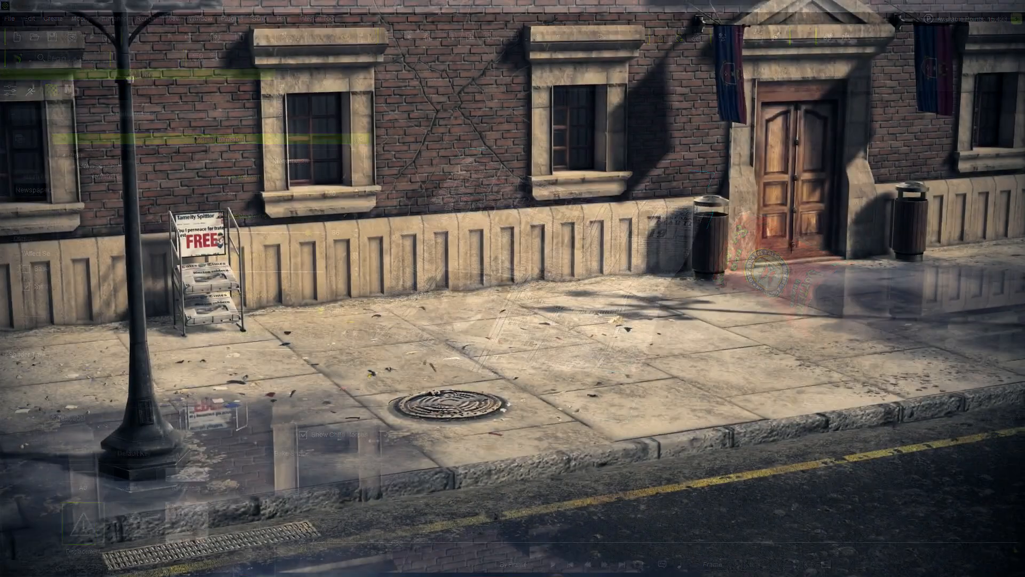